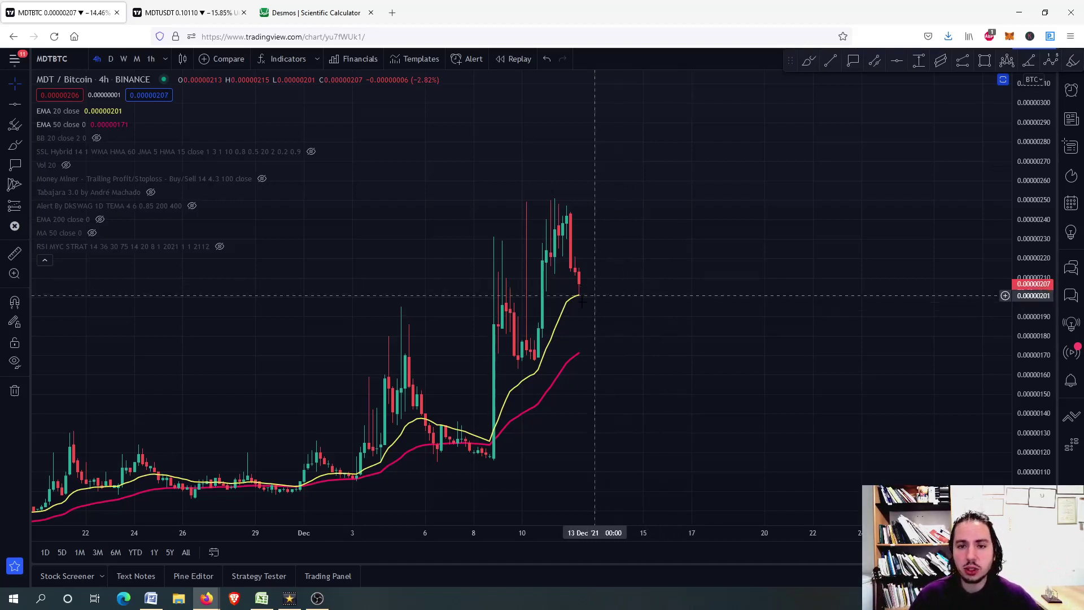
Draw a Fibonacci retracement on MDT/BTC from the 0.00000116 swing low to the 0.00000251 high
scroll(580, 304, "up", 2)
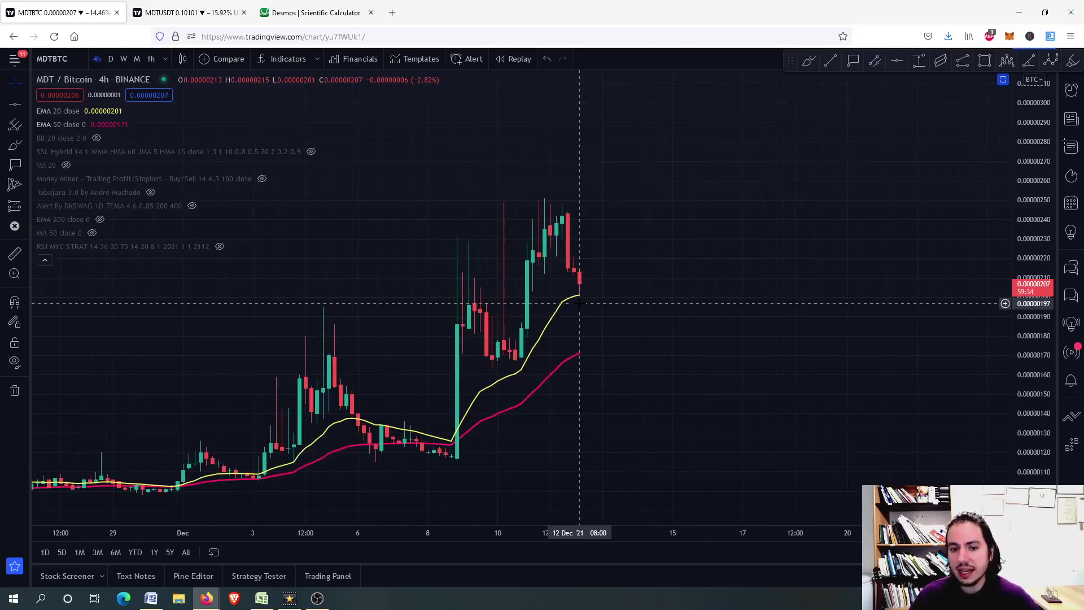
scroll(590, 301, "up", 1)
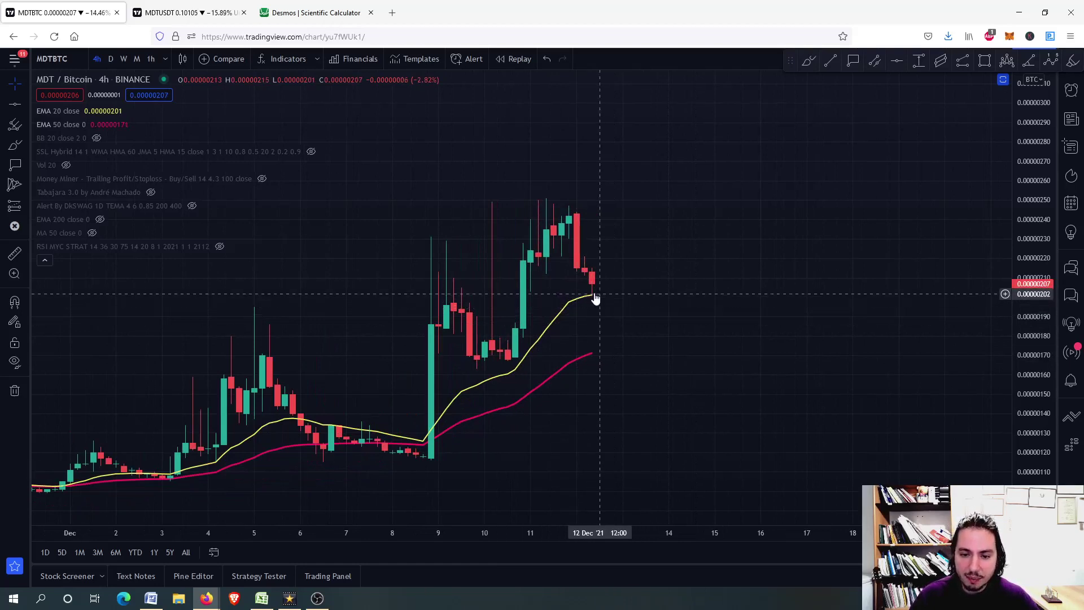
scroll(596, 300, "down", 2)
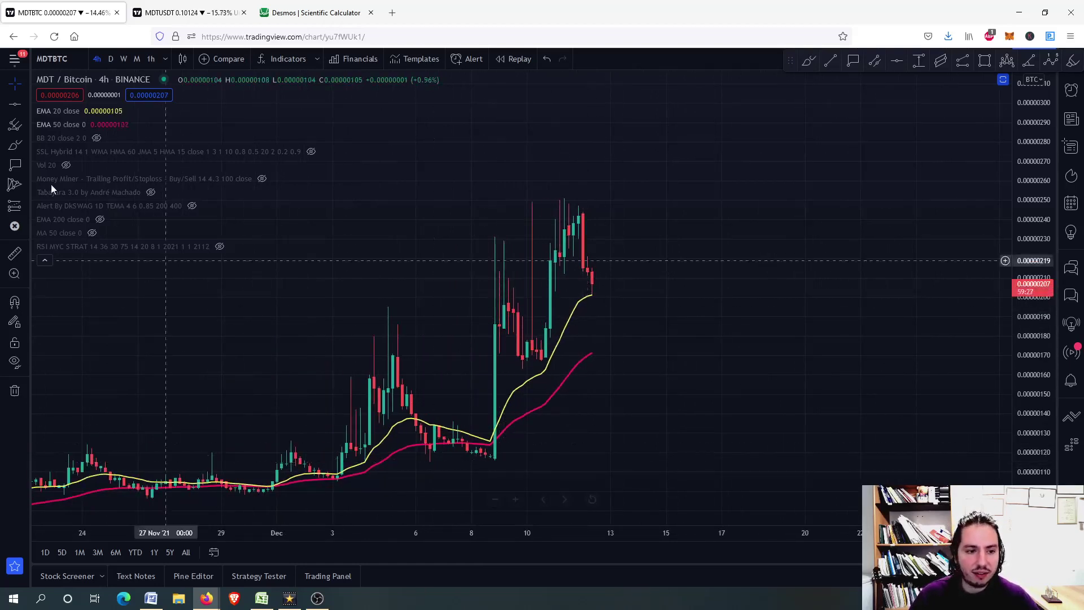
left_click(28, 123)
left_click(92, 126)
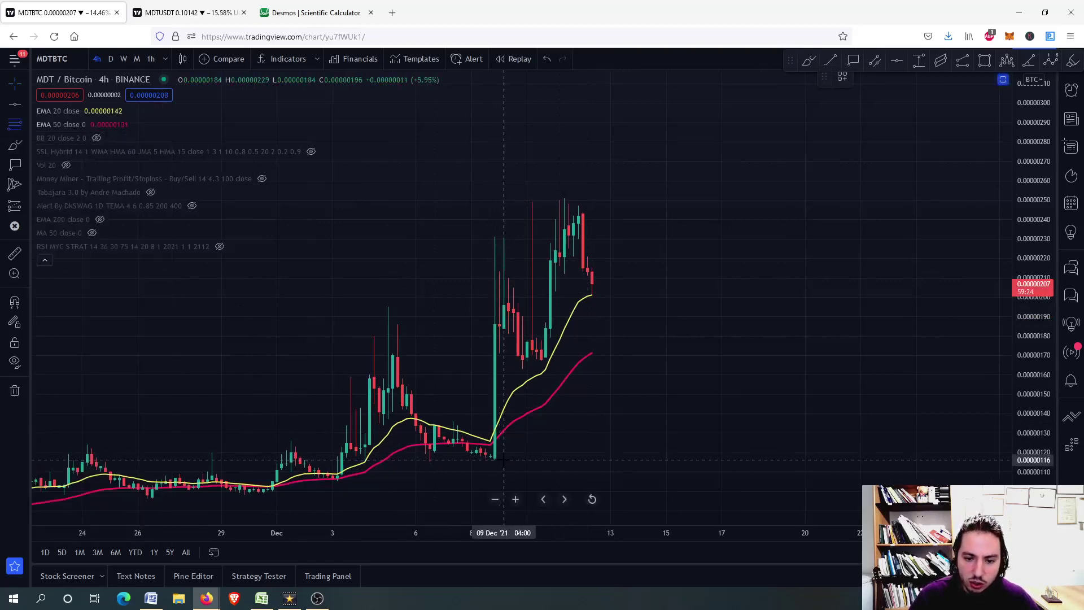
left_click(504, 460)
left_click(620, 198)
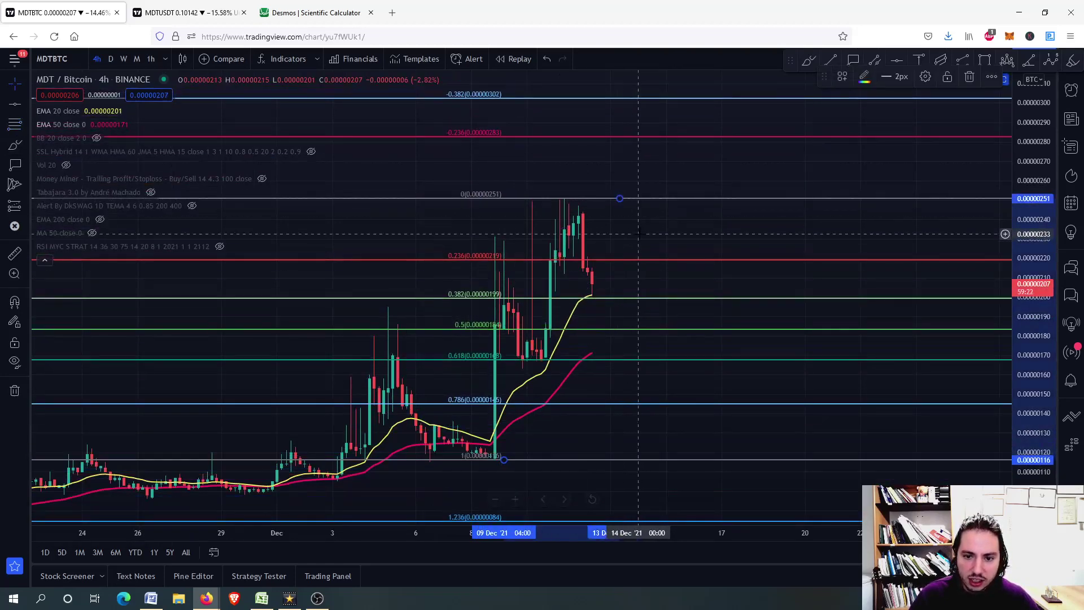
left_click(621, 305)
scroll(620, 307, "up", 2)
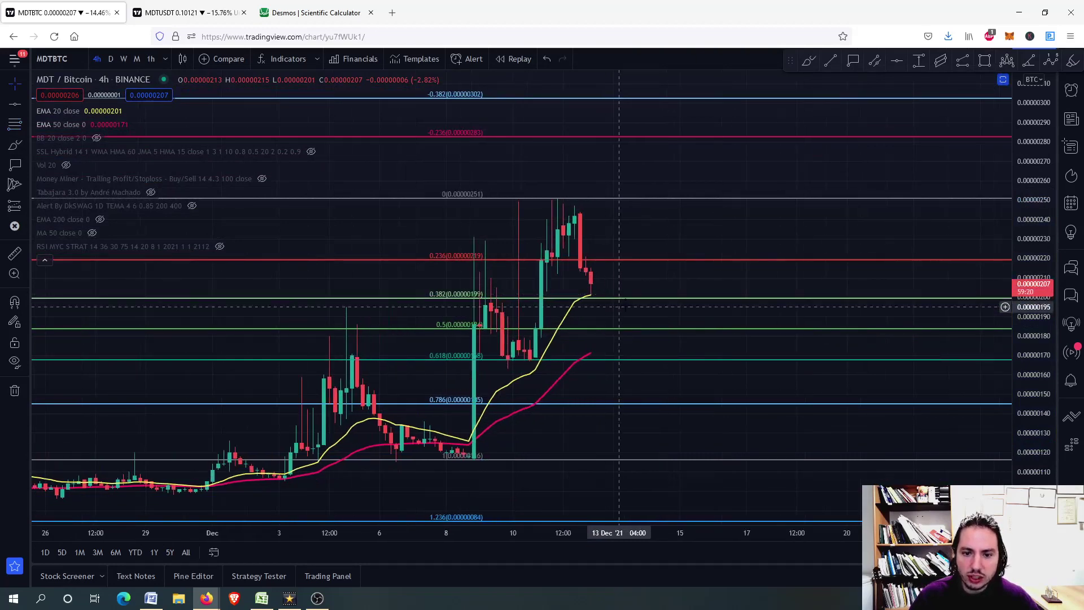
scroll(594, 295, "up", 2)
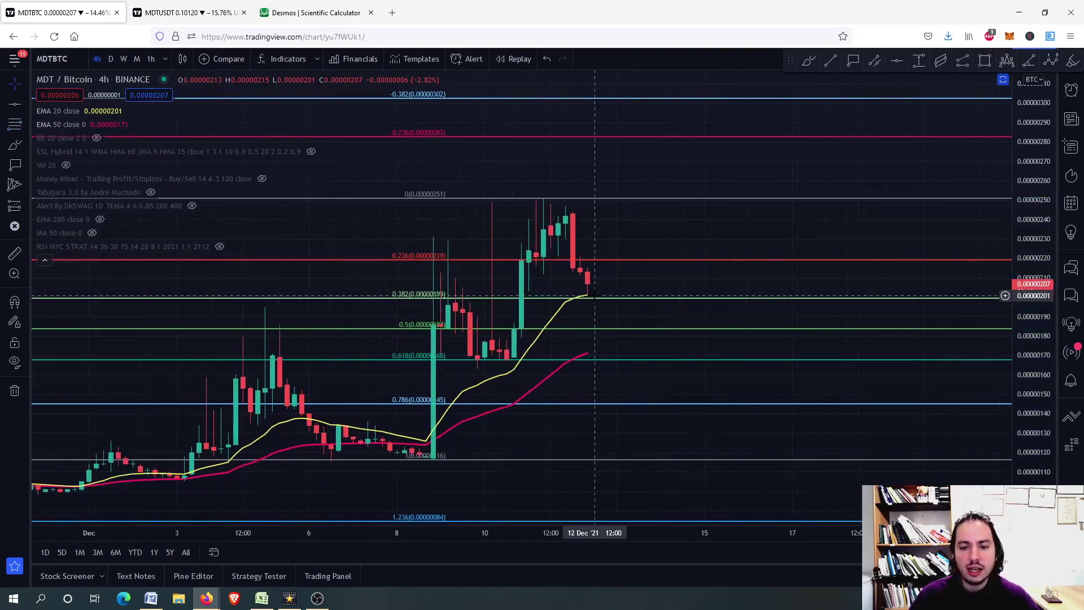
scroll(617, 294, "down", 3)
Enlarge the RSI pane to fill the chart
double_click(616, 293)
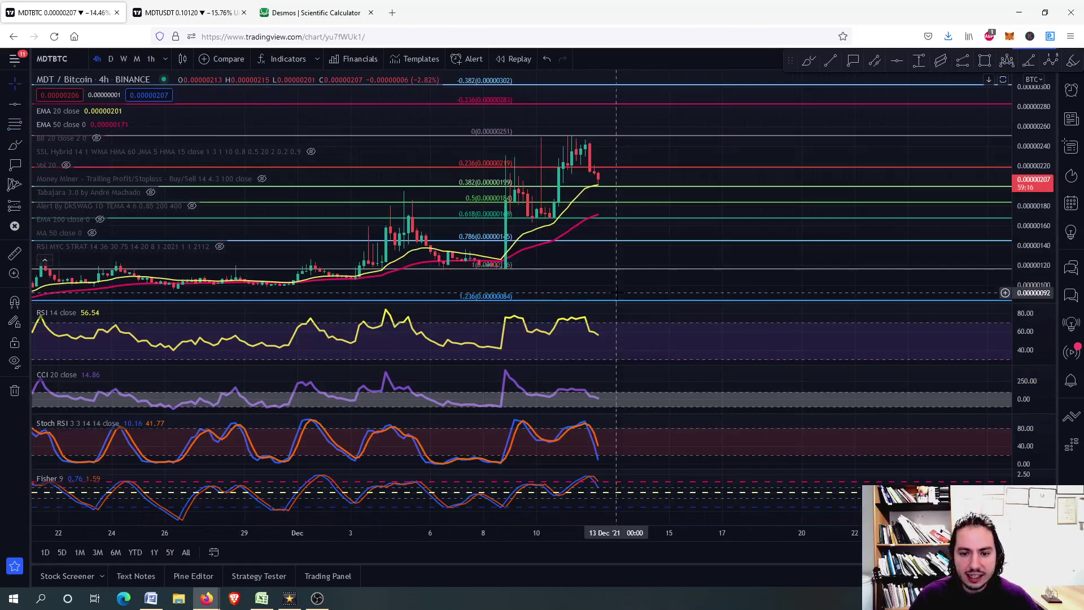
double_click(623, 339)
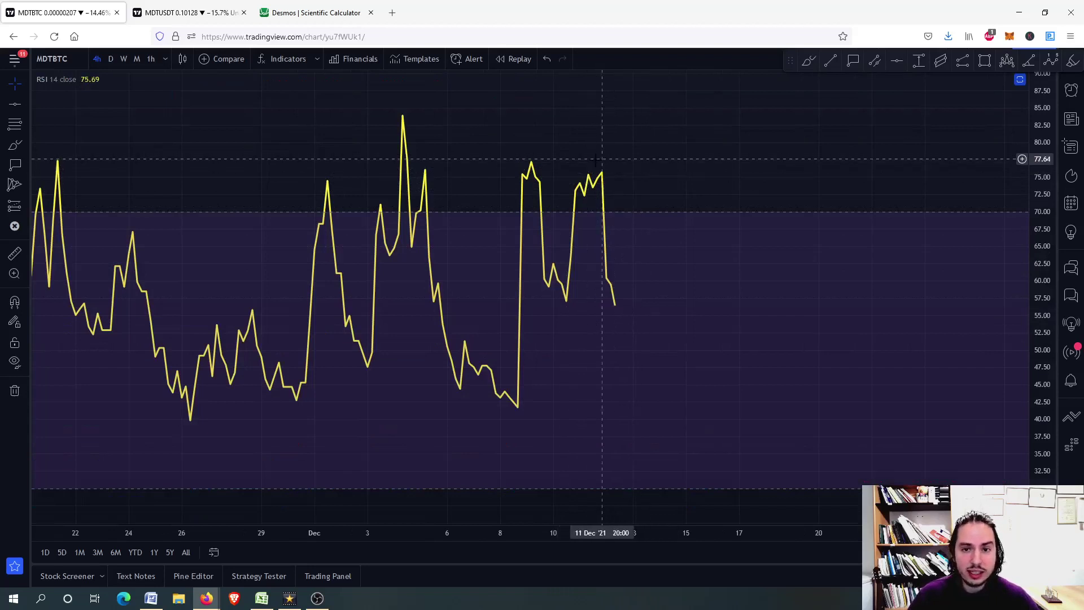
scroll(602, 158, "up", 3)
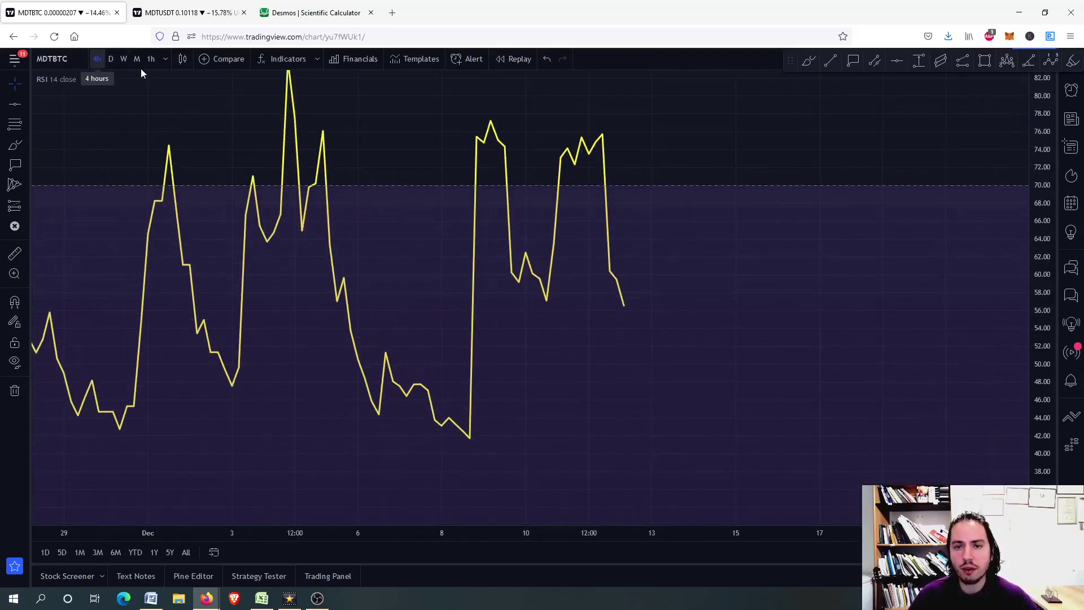
double_click(593, 161)
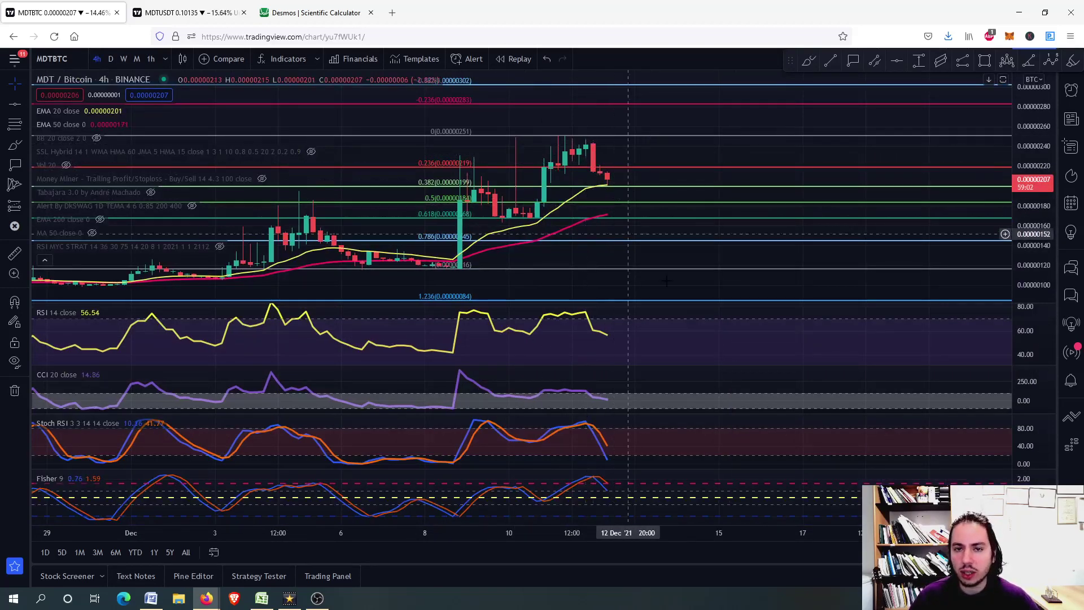
double_click(690, 342)
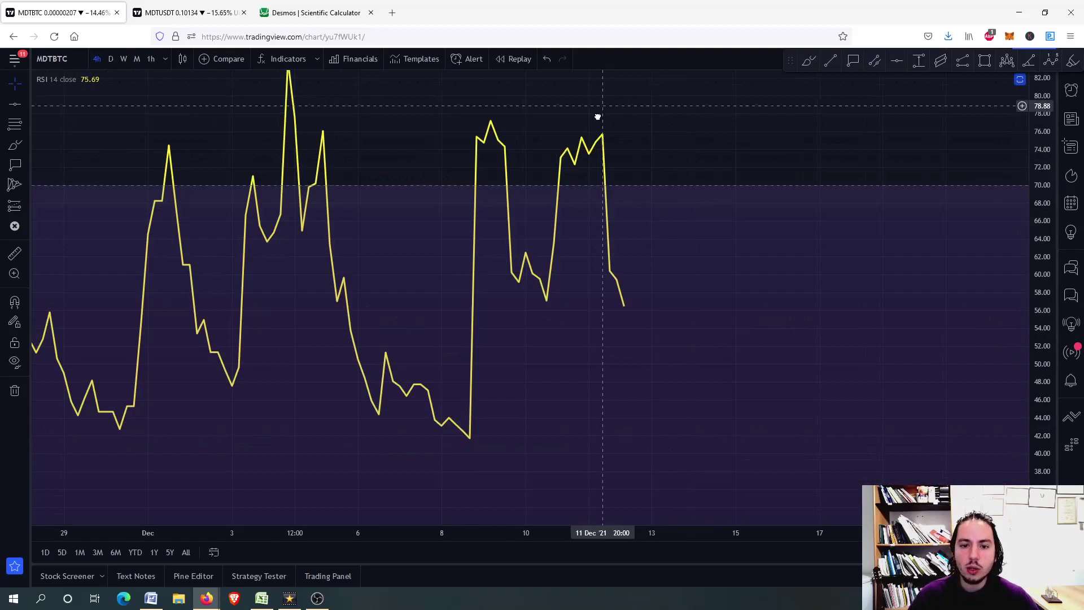
Circle the RSI peaks near 77 and 76 in cyan and join them with a line
left_click(809, 61)
mouse_move(462, 158)
left_mouse_down()
mouse_move(479, 152)
mouse_move(468, 151)
left_mouse_up()
mouse_move(582, 163)
left_mouse_down()
mouse_move(600, 174)
mouse_move(587, 164)
left_mouse_up()
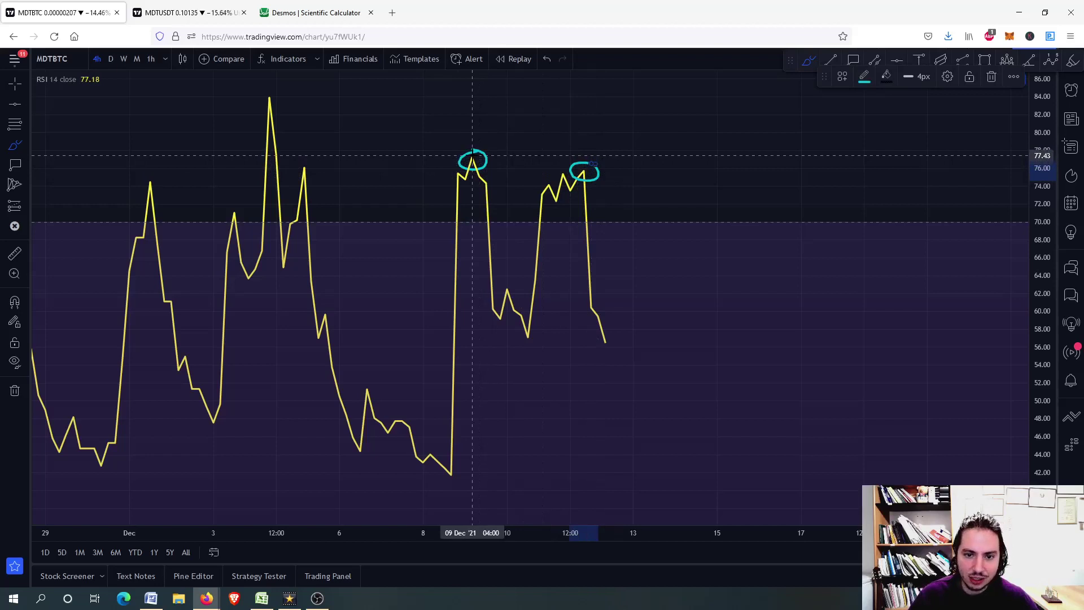
left_click_drag(472, 155, 598, 176)
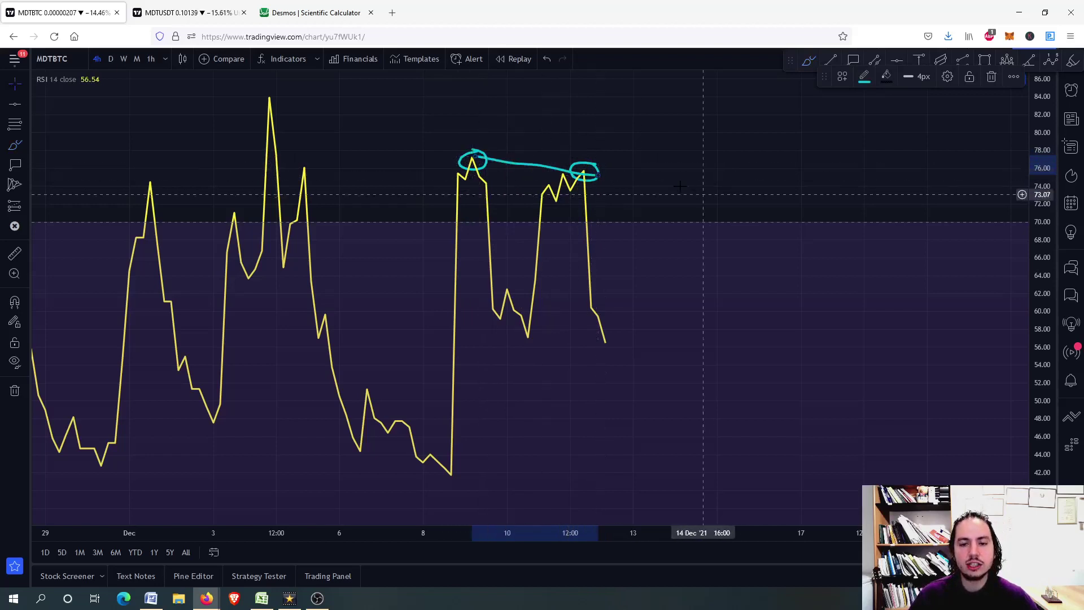
Enlarge the price pane and label 0.00000200 at the 0.382 level and 0.00000184 at 0.5
double_click(641, 174)
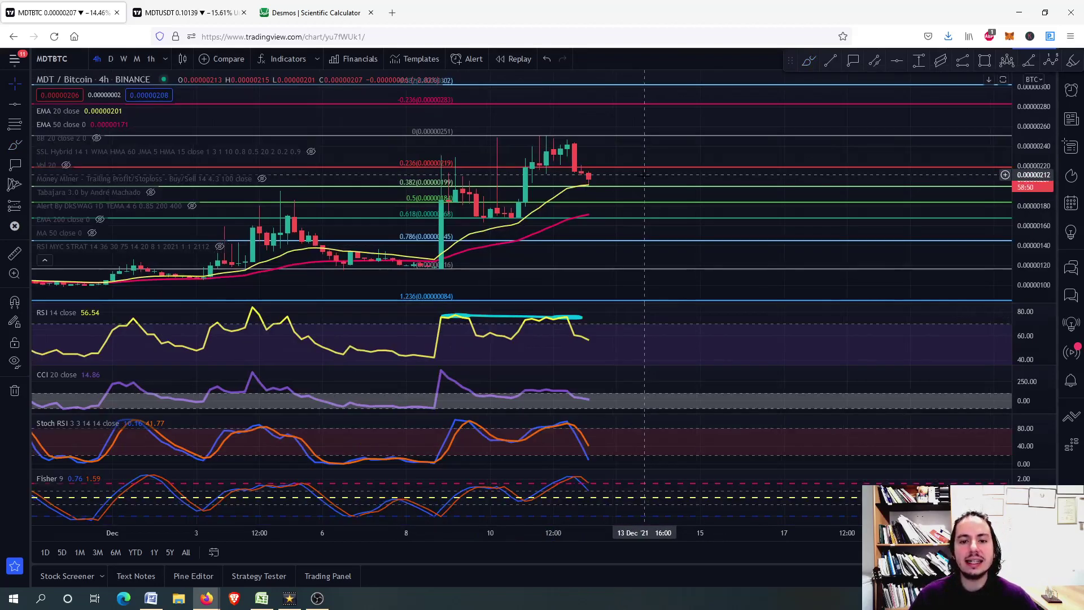
double_click(644, 174)
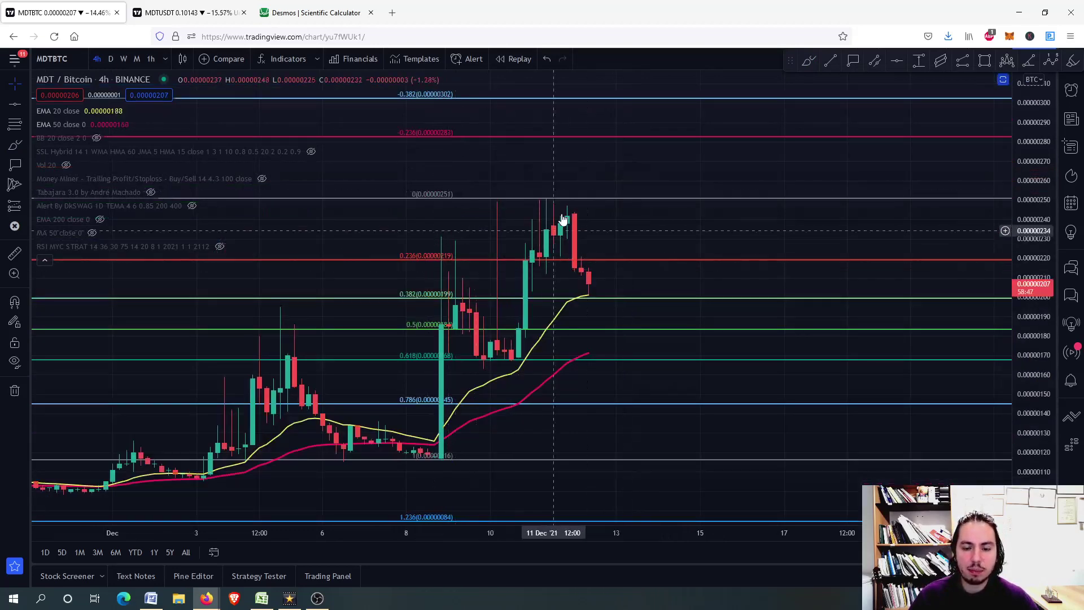
double_click(609, 222)
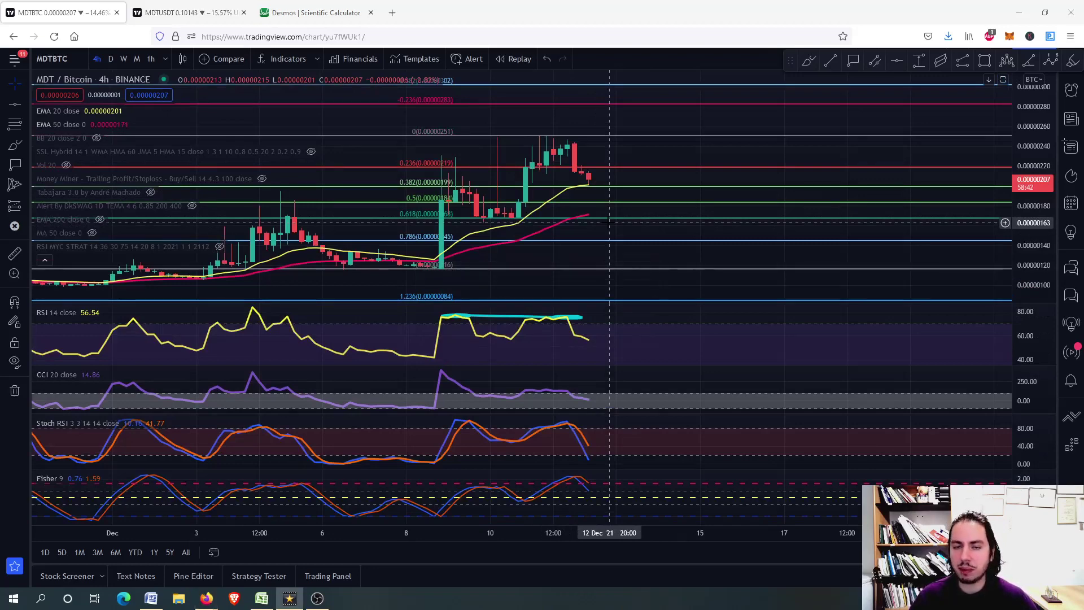
double_click(599, 281)
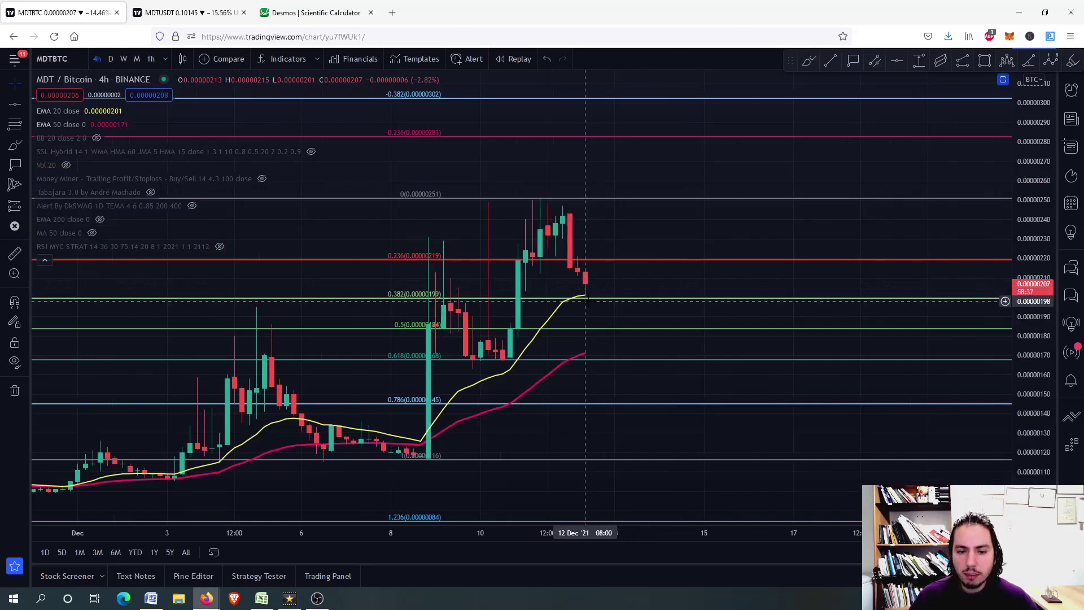
scroll(590, 300, "up", 2)
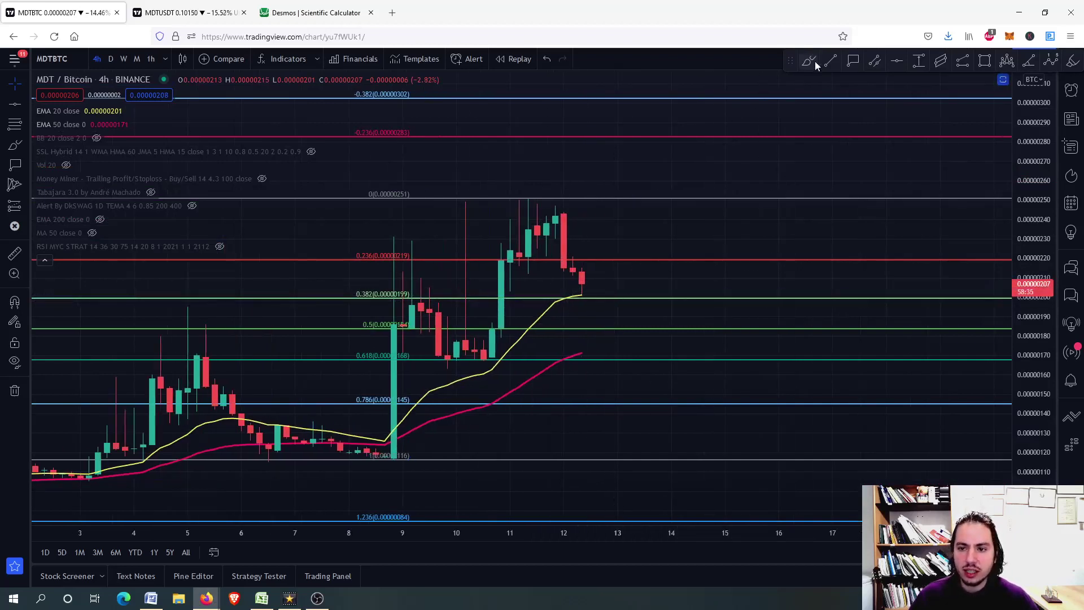
left_click(853, 60)
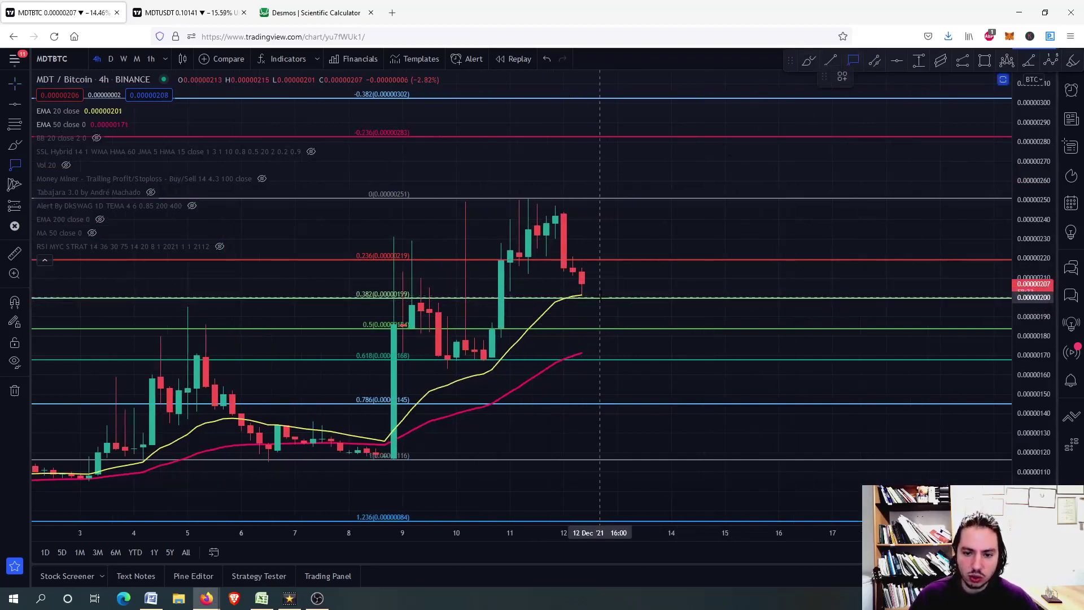
left_click(599, 294)
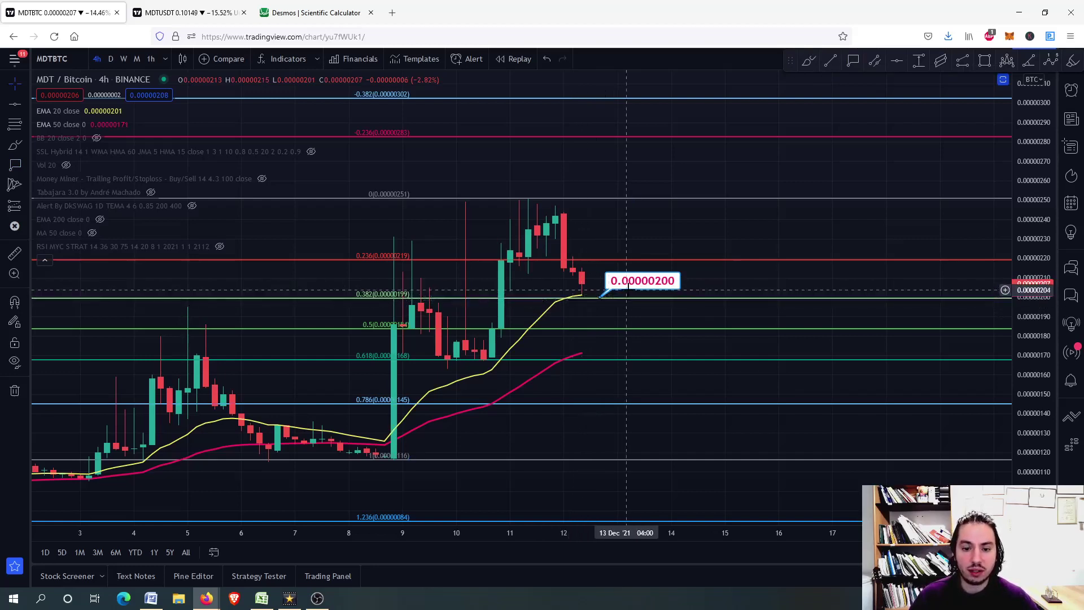
left_click_drag(636, 290, 634, 323)
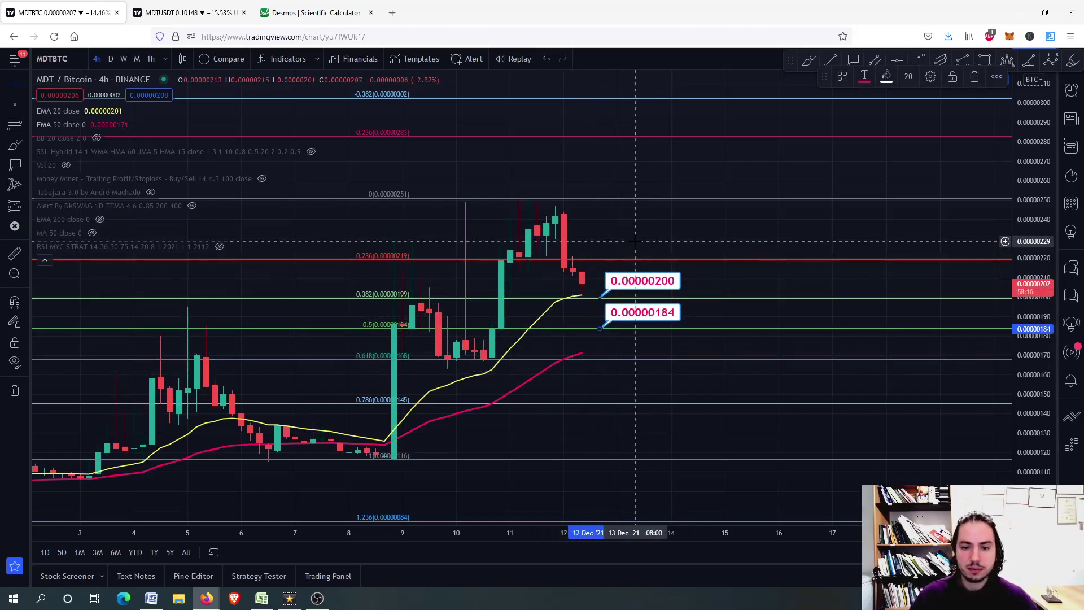
Zoom out and label the -0.236 Fibonacci level at 0.00000283
scroll(635, 241, "down", 3)
scroll(635, 241, "down", 3)
left_click_drag(635, 242, 694, 328)
scroll(694, 327, "up", 5)
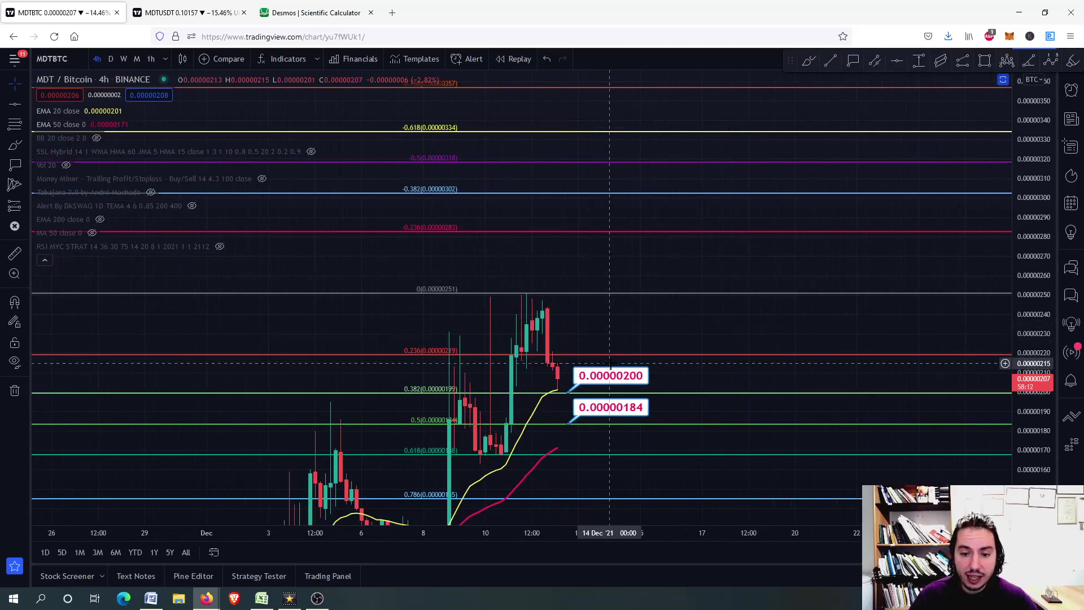
left_click(584, 230)
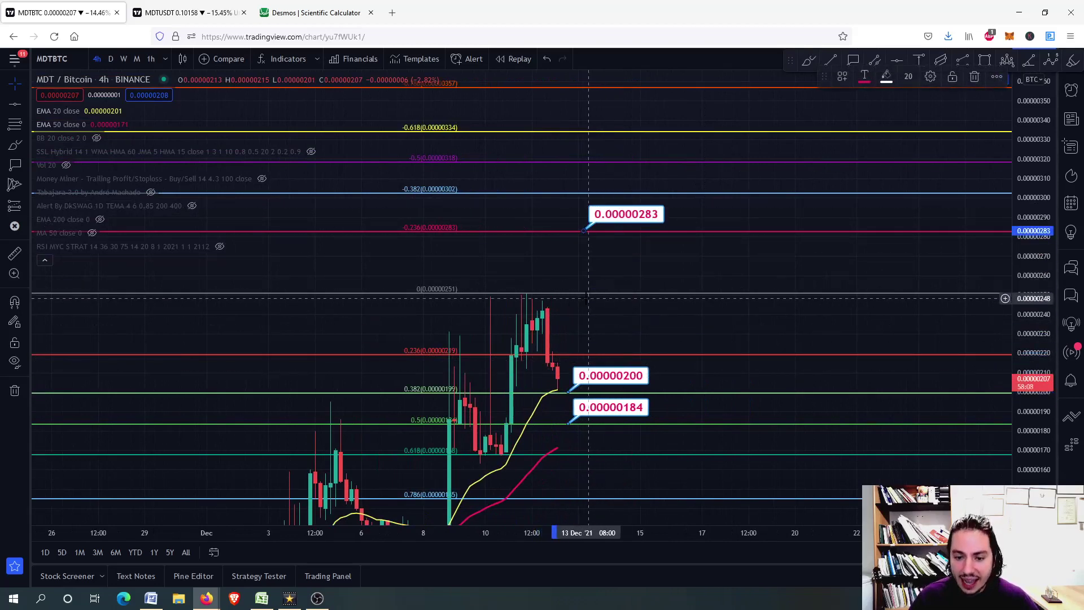
scroll(589, 231, "down", 3)
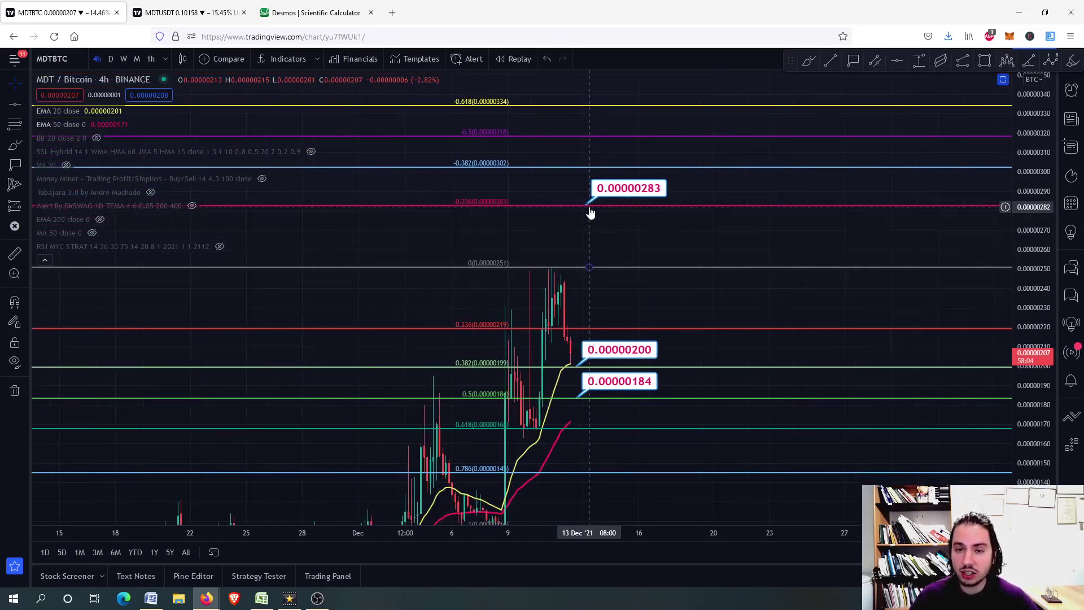
On the MDT/USDT chart, place a 0.09762 price label at the 0.382 Fibonacci level
left_click(181, 6)
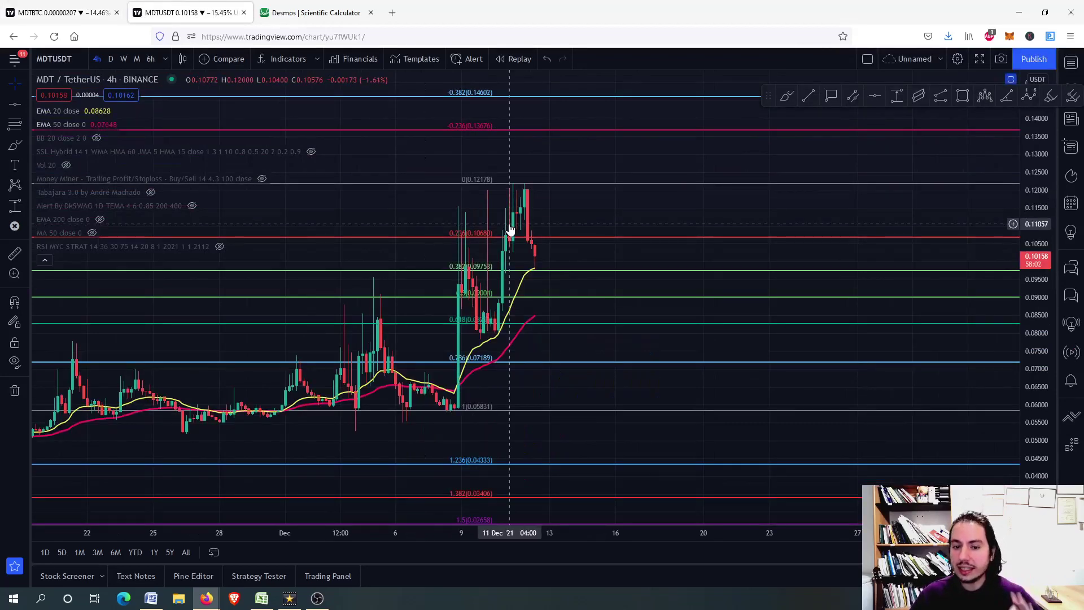
left_click_drag(572, 225, 586, 245)
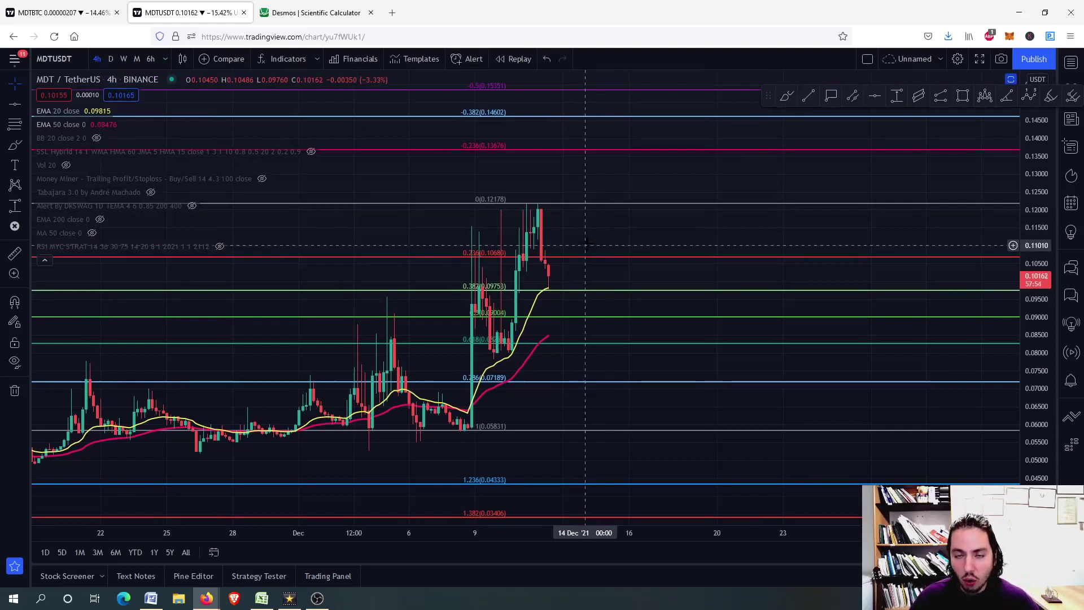
left_click_drag(769, 97, 773, 70)
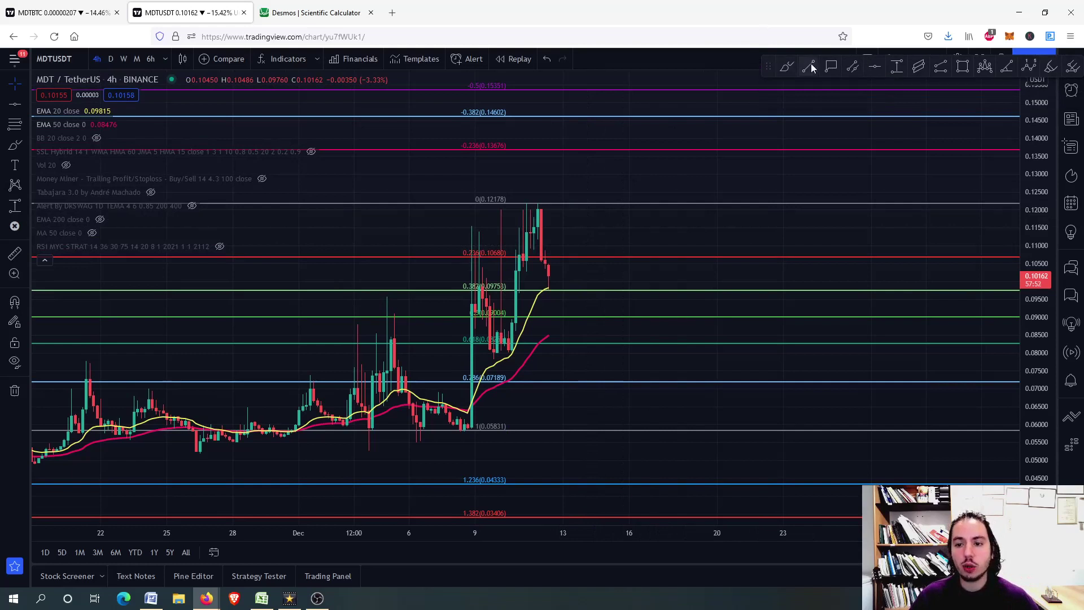
scroll(537, 220, "up", 2)
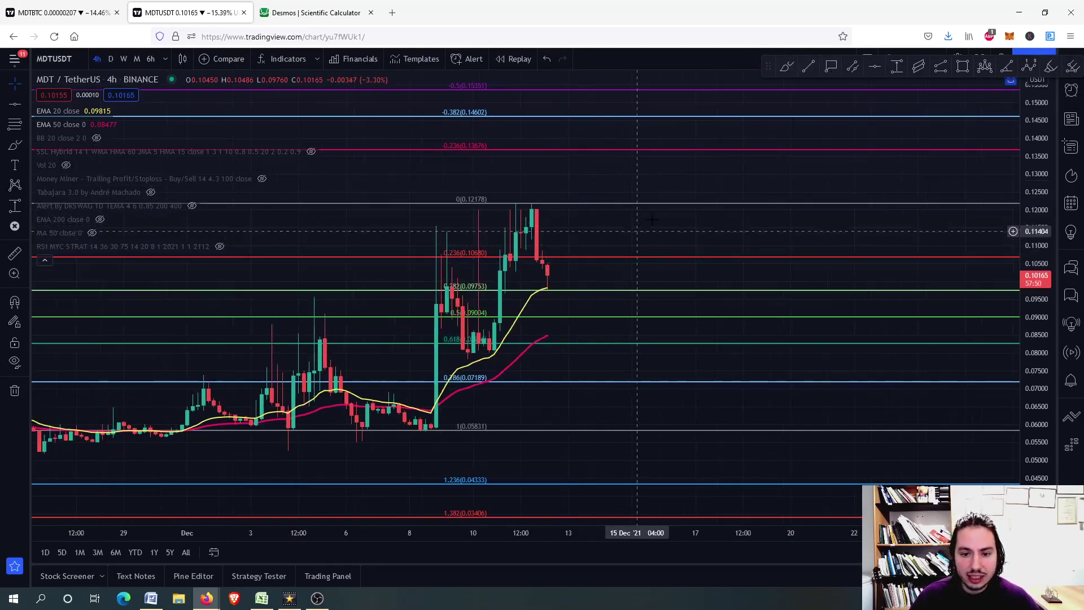
left_click(577, 289)
left_click(569, 277)
scroll(570, 276, "up", 2)
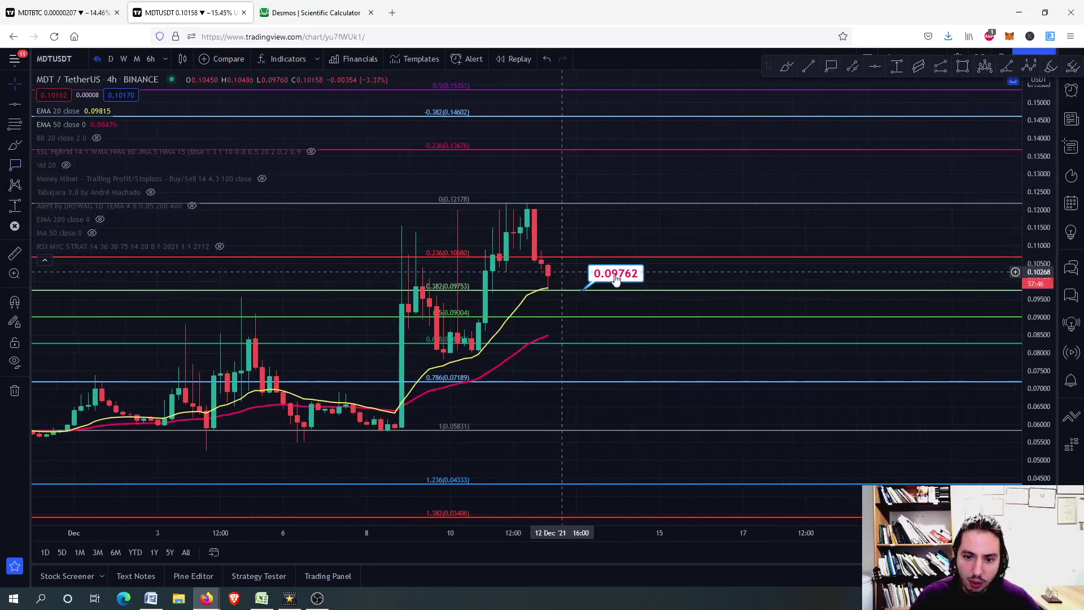
Stretch the price scale and add a 0.09026 price label at the 0.5 level
left_click_drag(1029, 356, 1028, 322)
scroll(578, 288, "up", 3)
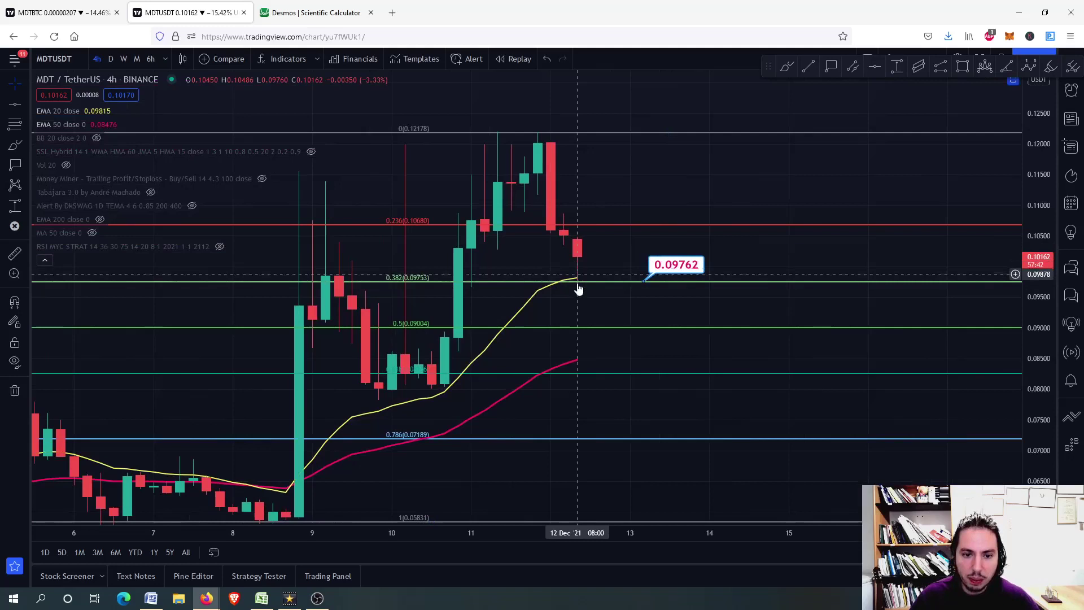
scroll(579, 284, "down", 3)
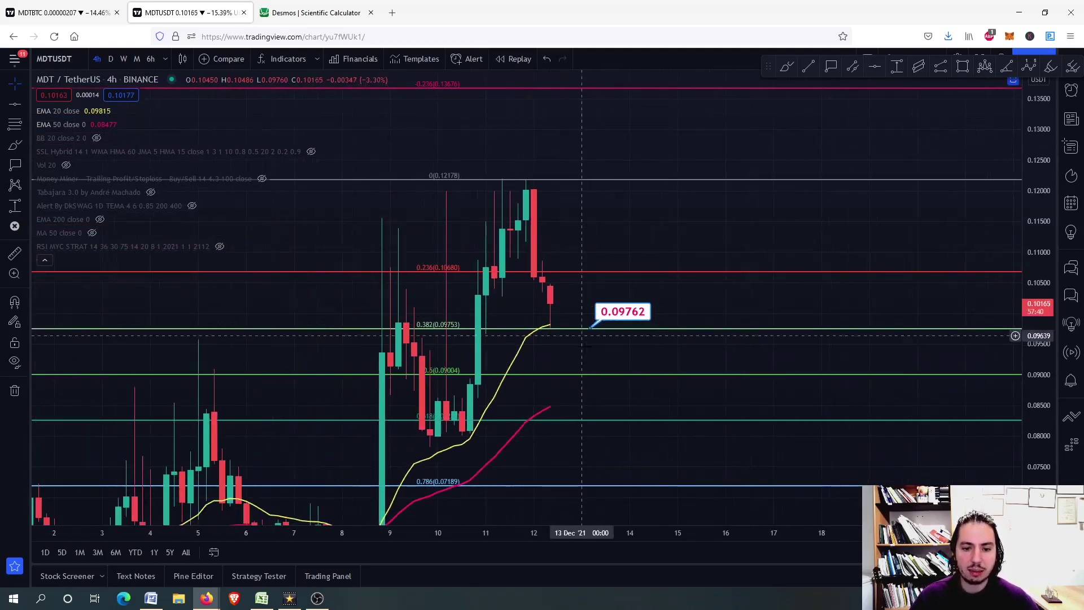
left_click_drag(622, 312, 624, 383)
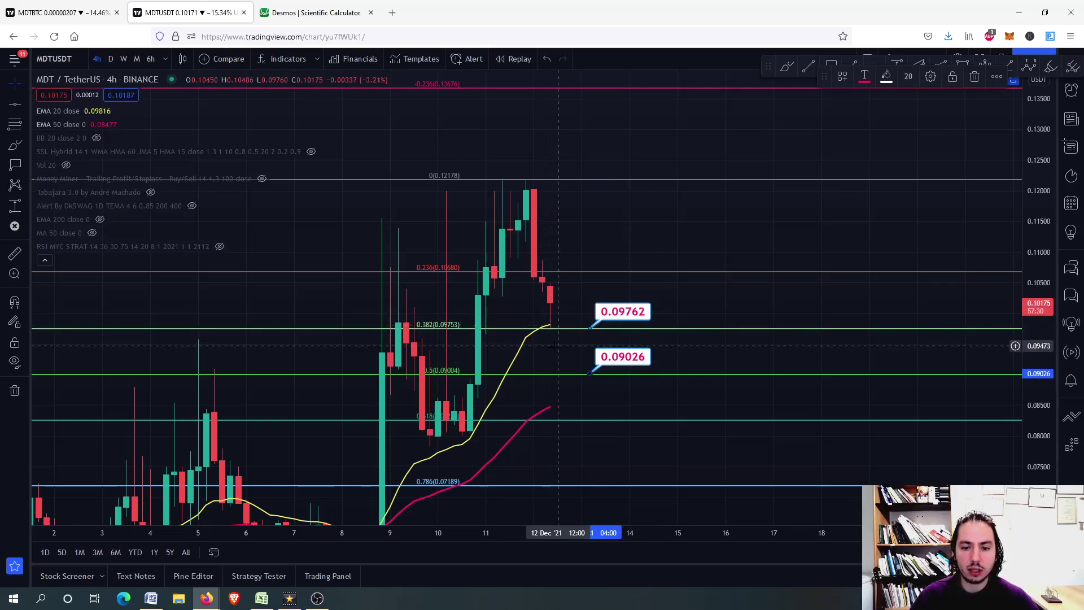
scroll(639, 366, "down", 5)
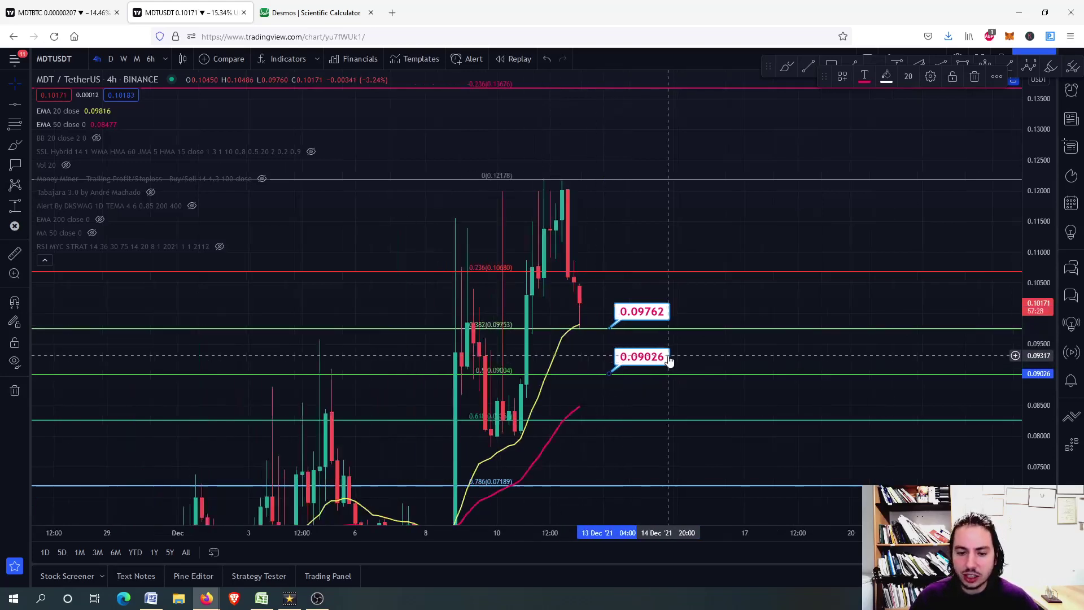
scroll(618, 295, "down", 3)
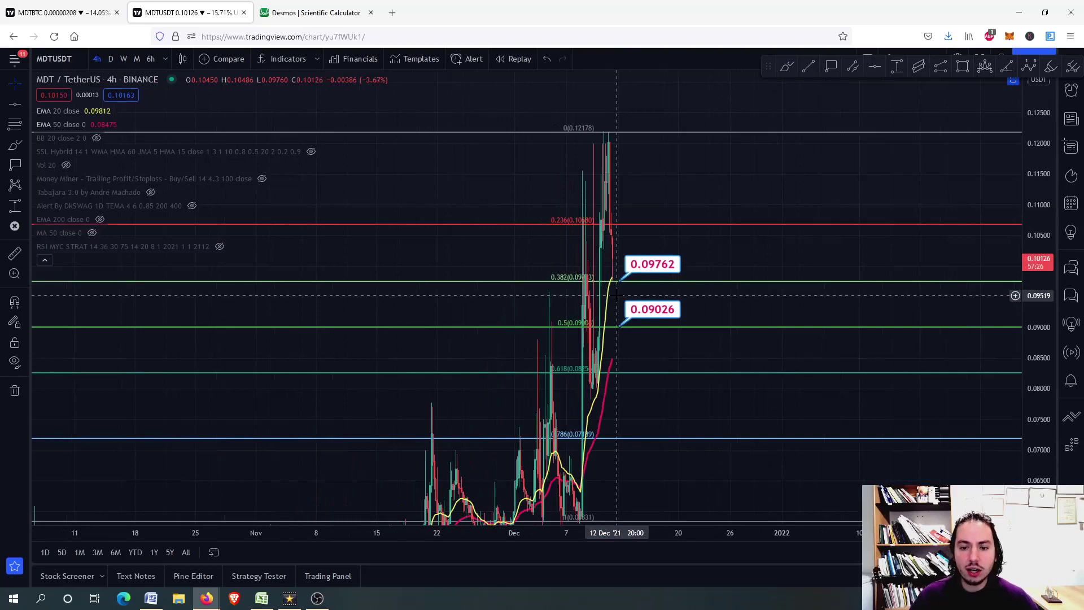
scroll(621, 291, "up", 6)
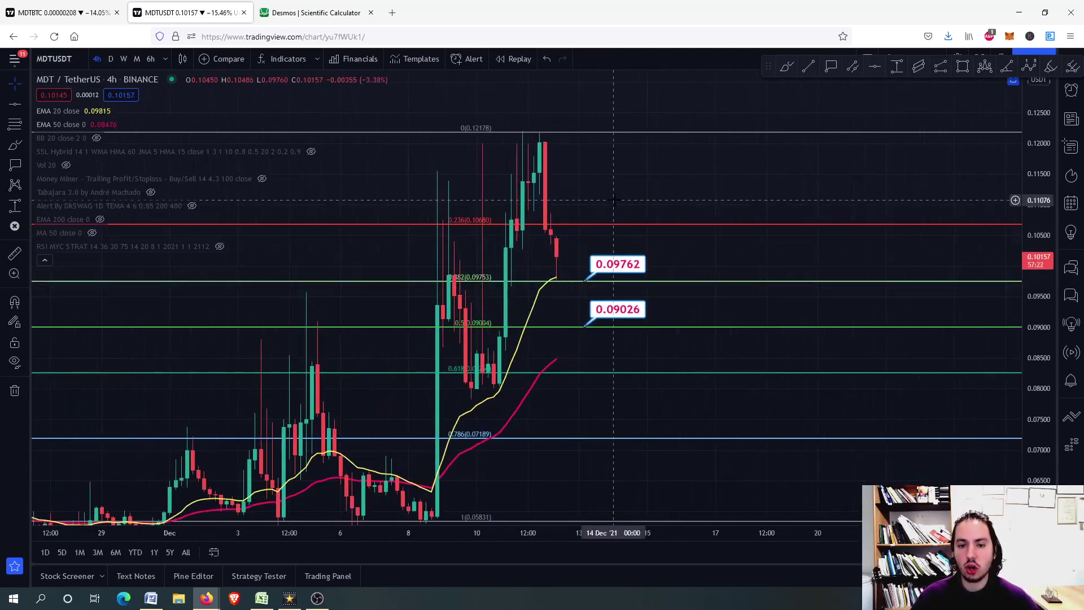
left_click_drag(613, 199, 599, 237)
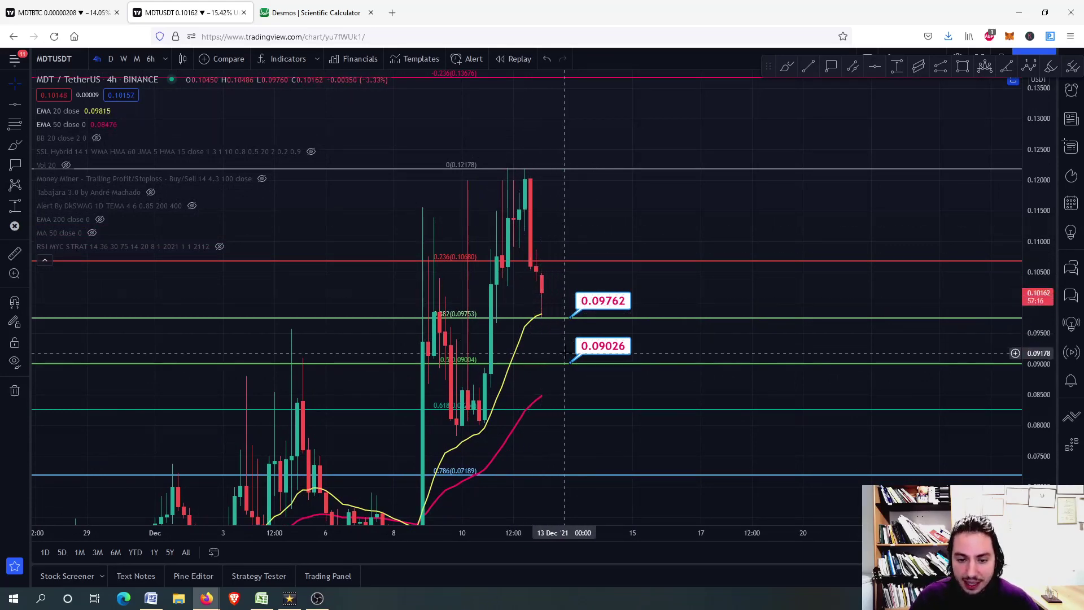
In the enlarged RSI pane, add a horizontal line at 53.80 and sketch the RSI falling below it
double_click(564, 333)
double_click(561, 333)
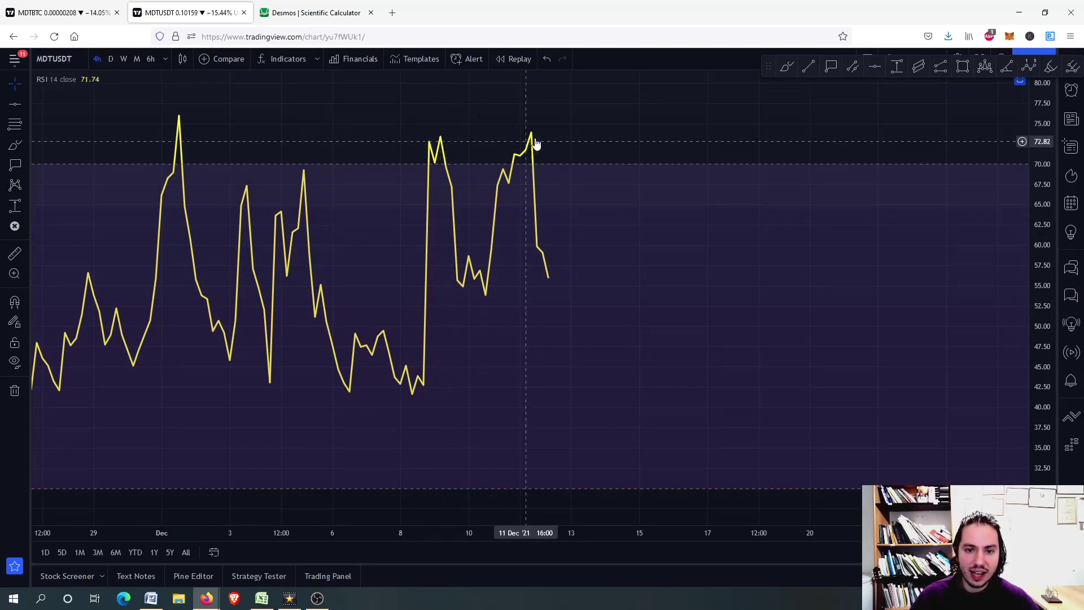
double_click(583, 139)
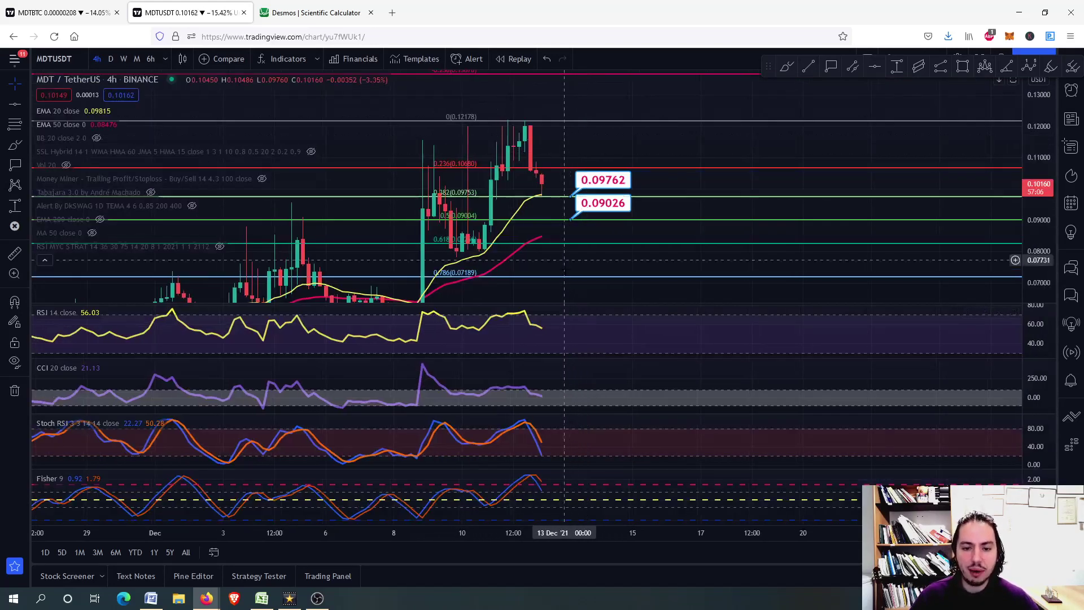
double_click(559, 314)
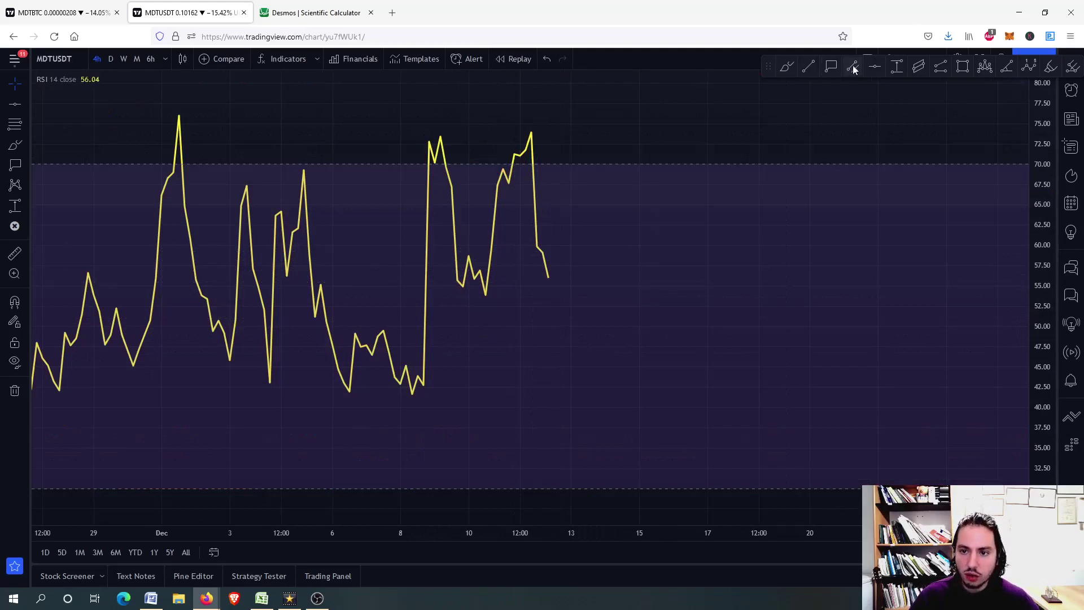
left_click(500, 296)
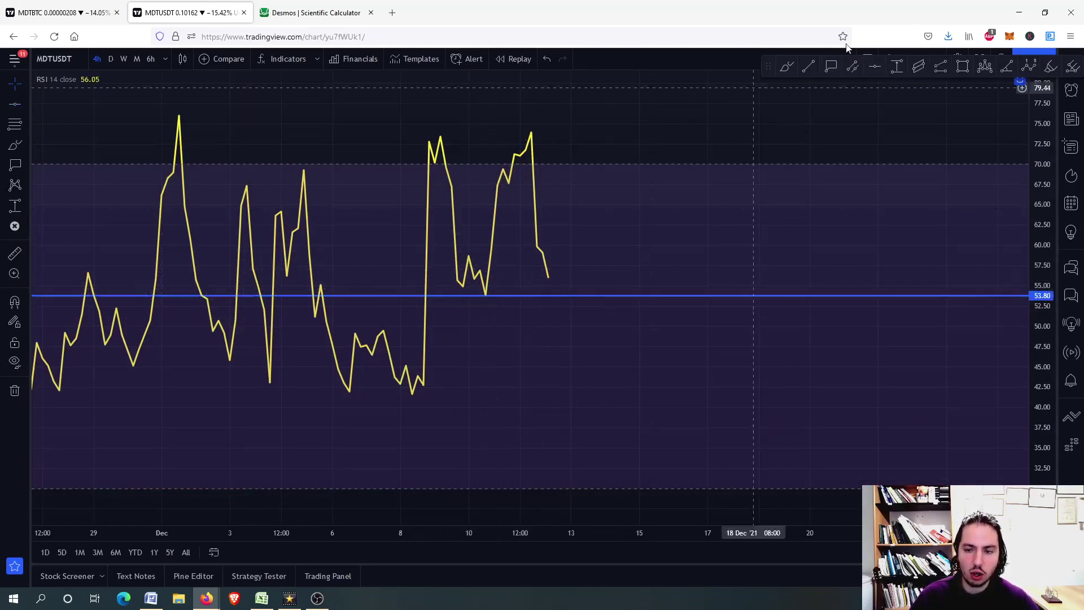
left_click(787, 67)
left_click_drag(544, 270, 571, 374)
Check the Stoch RSI pane, then enlarge the price pane to fill the chart
double_click(617, 334)
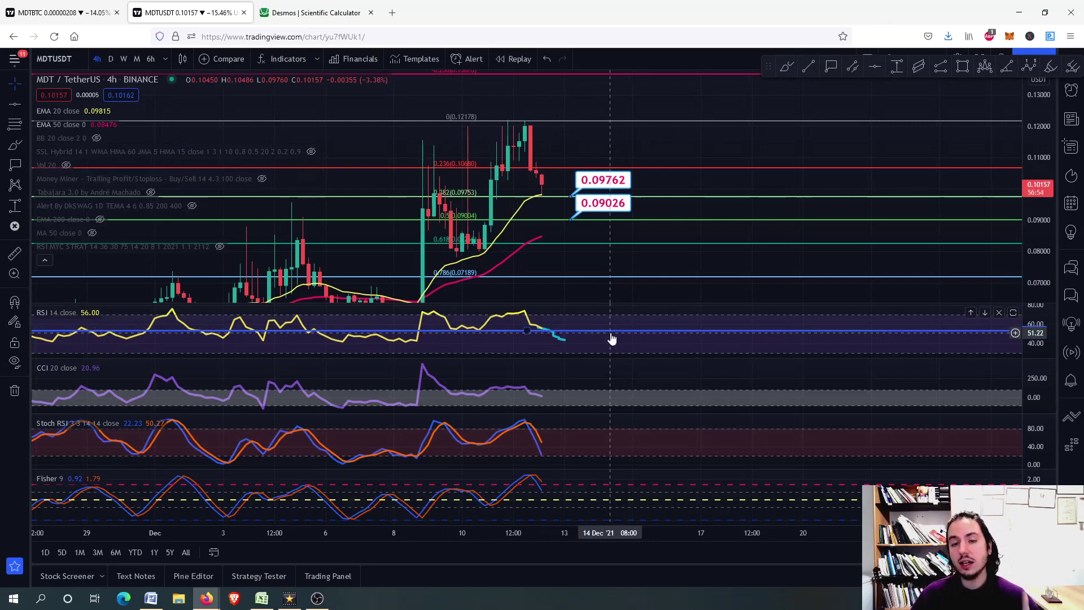
double_click(571, 439)
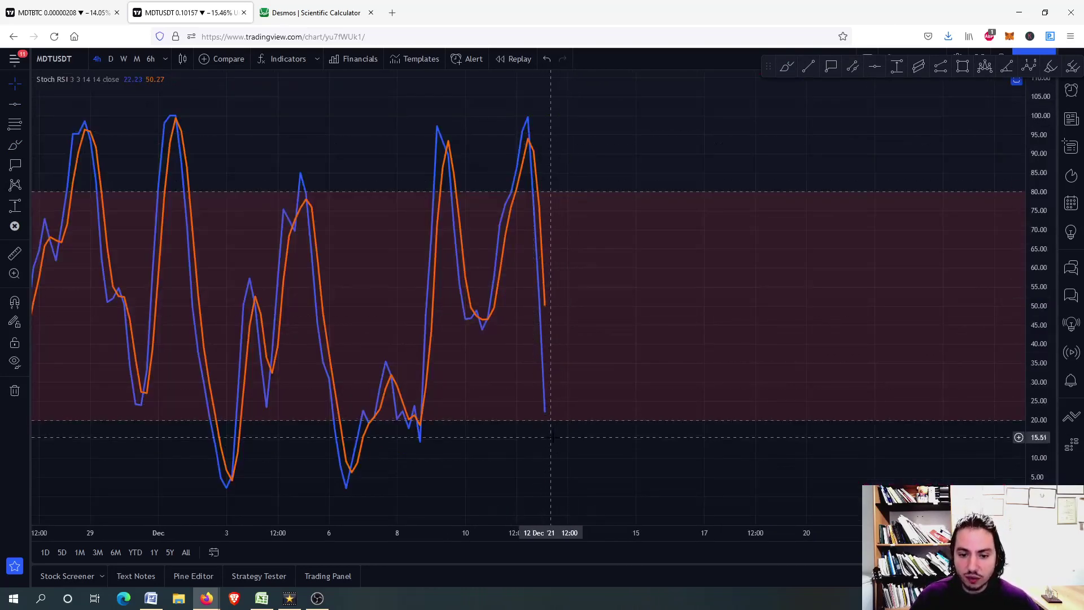
double_click(582, 389)
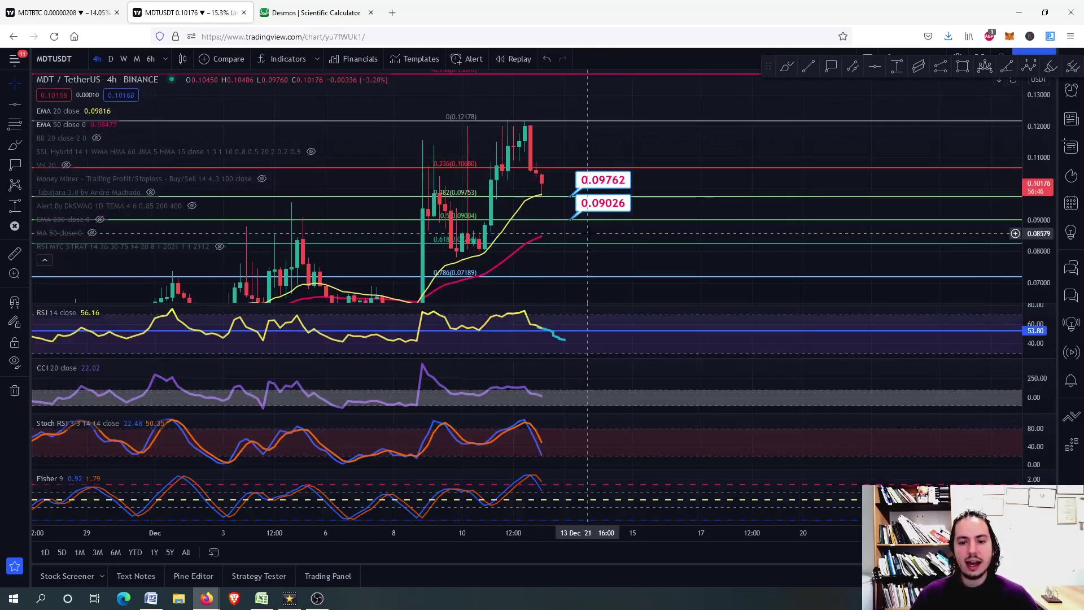
double_click(587, 234)
scroll(587, 356, "up", 2)
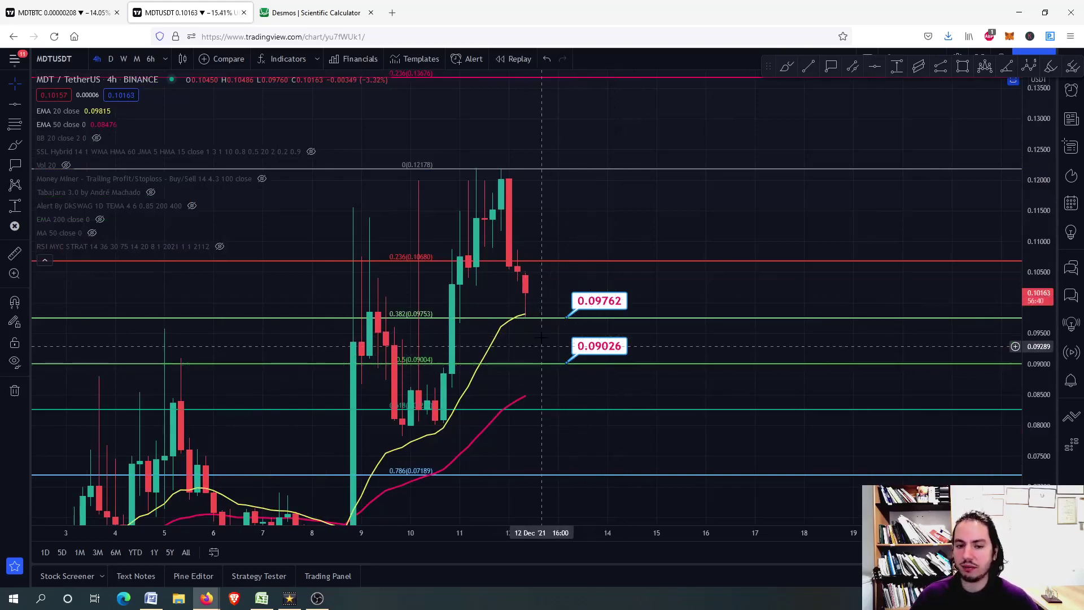
Place target labels 0.13682 on the -0.236 and 0.14575 on the -0.382 extension lines
scroll(542, 337, "down", 2)
left_click_drag(600, 230, 617, 396)
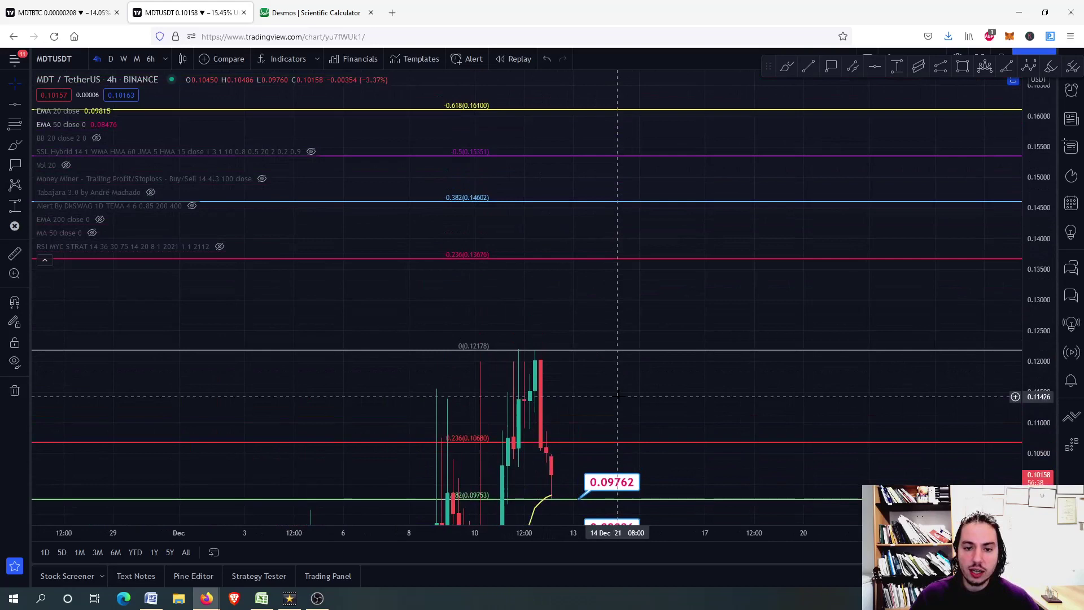
scroll(617, 396, "down", 2)
left_click(831, 66)
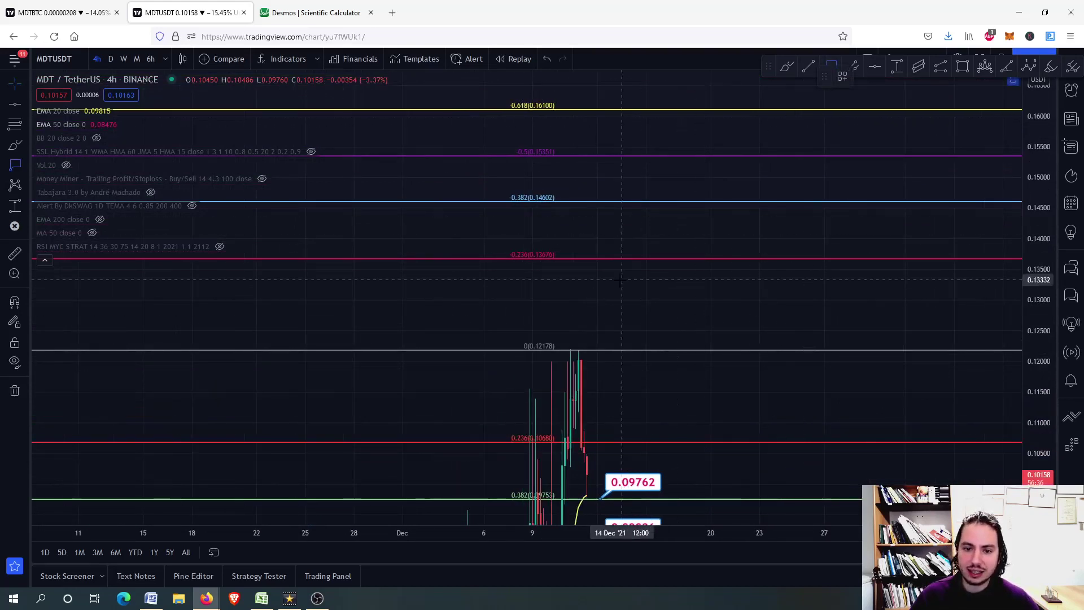
left_click(621, 258)
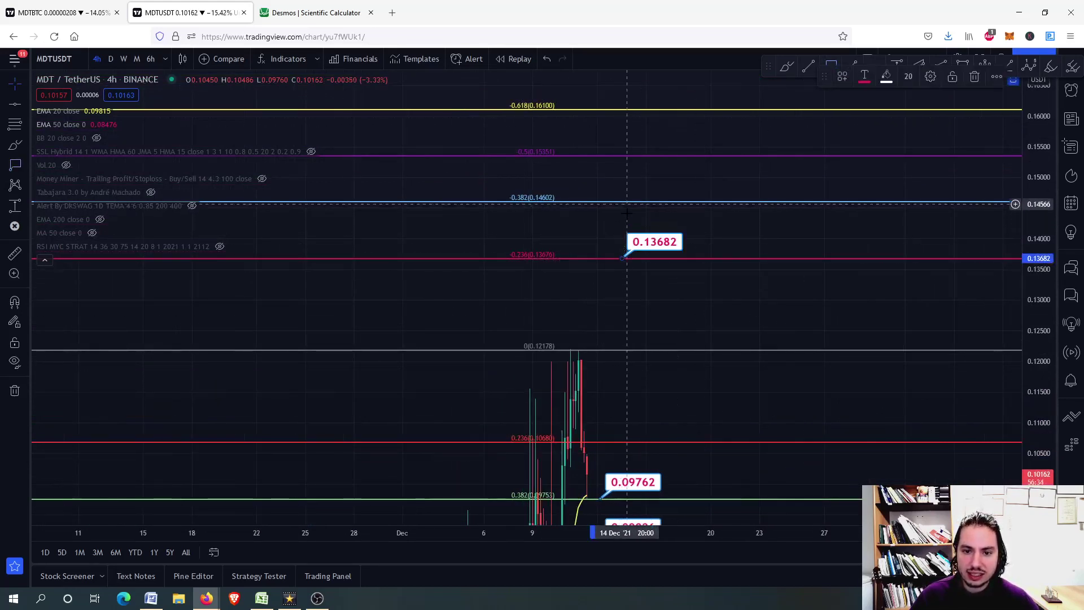
left_click(619, 206)
left_click_drag(649, 192, 649, 190)
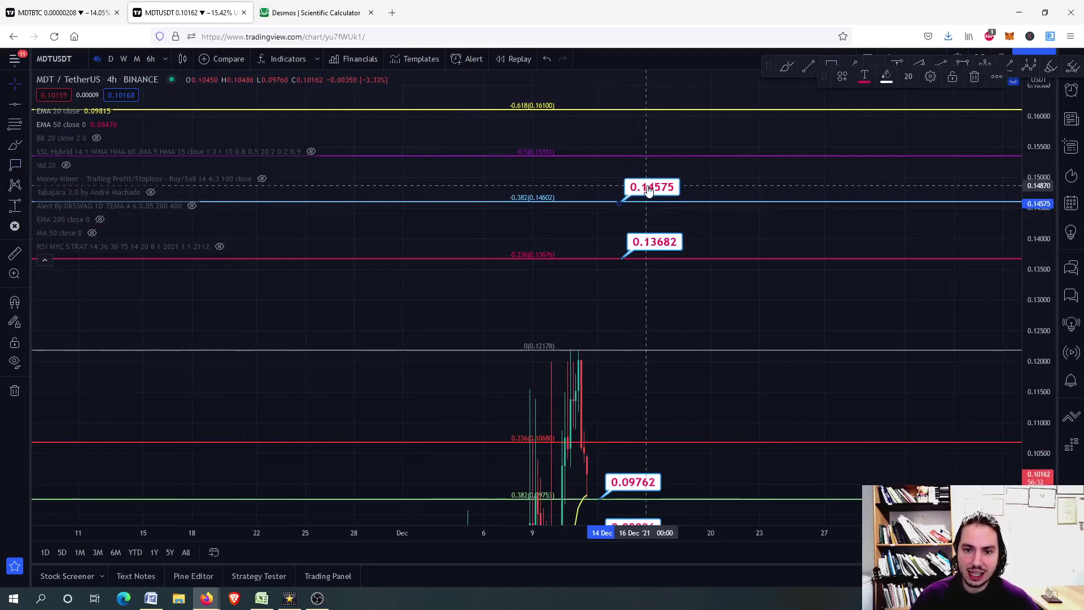
Compress the price scale to show every Fibonacci level, then stretch candles taller
scroll(585, 225, "down", 5)
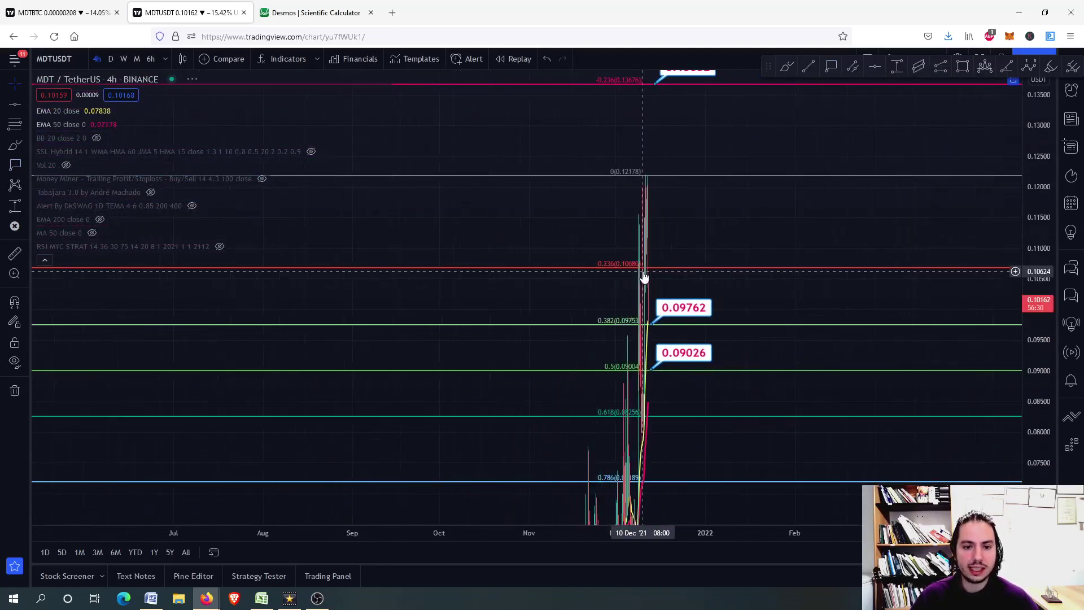
scroll(644, 277, "down", 3)
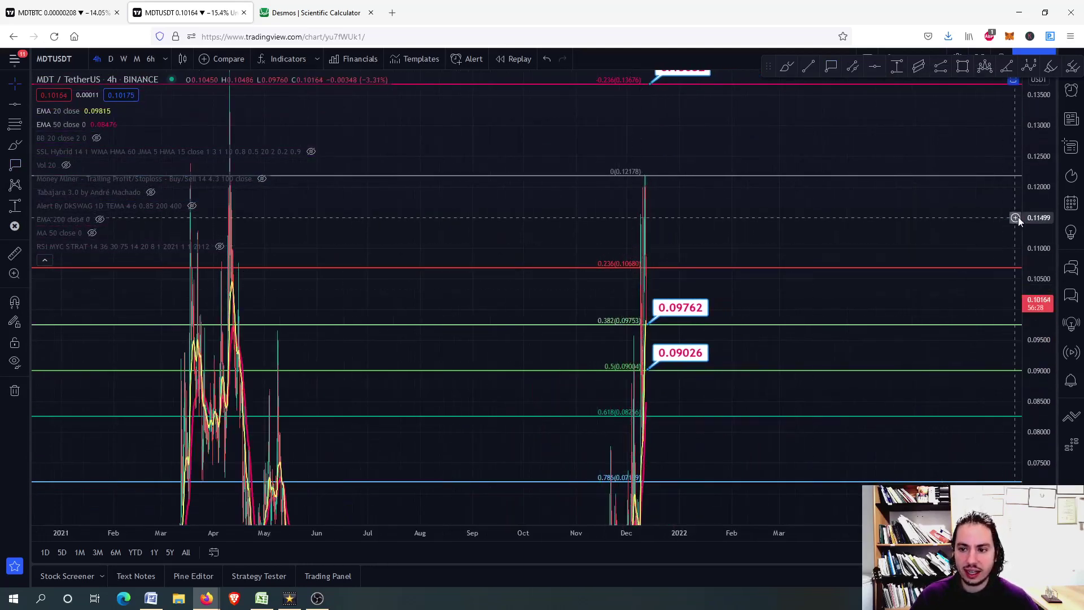
left_click_drag(1018, 218, 1008, 480)
scroll(707, 373, "up", 2)
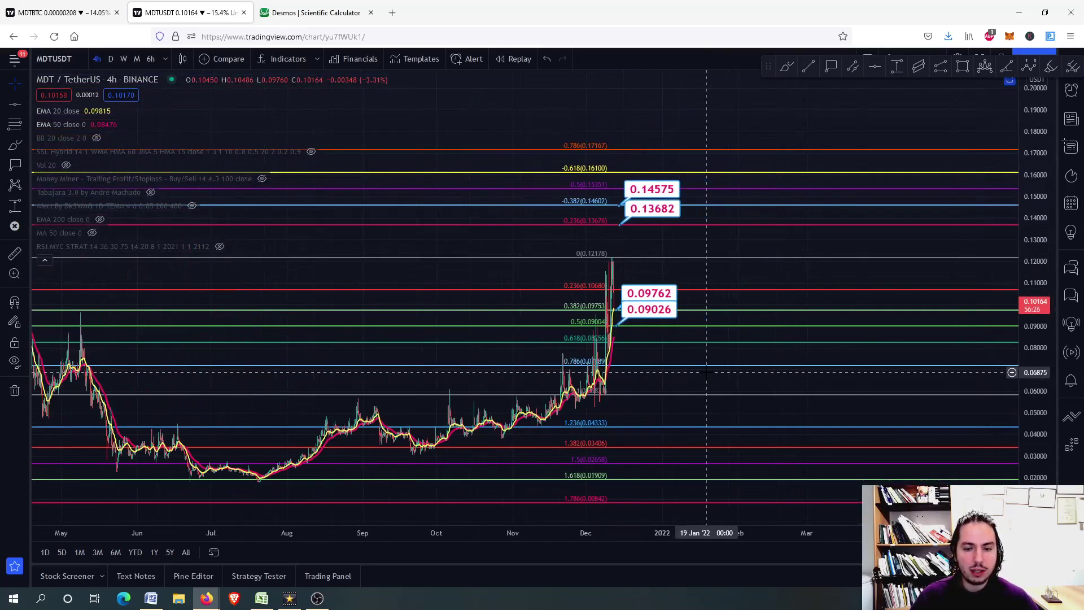
scroll(707, 373, "up", 6)
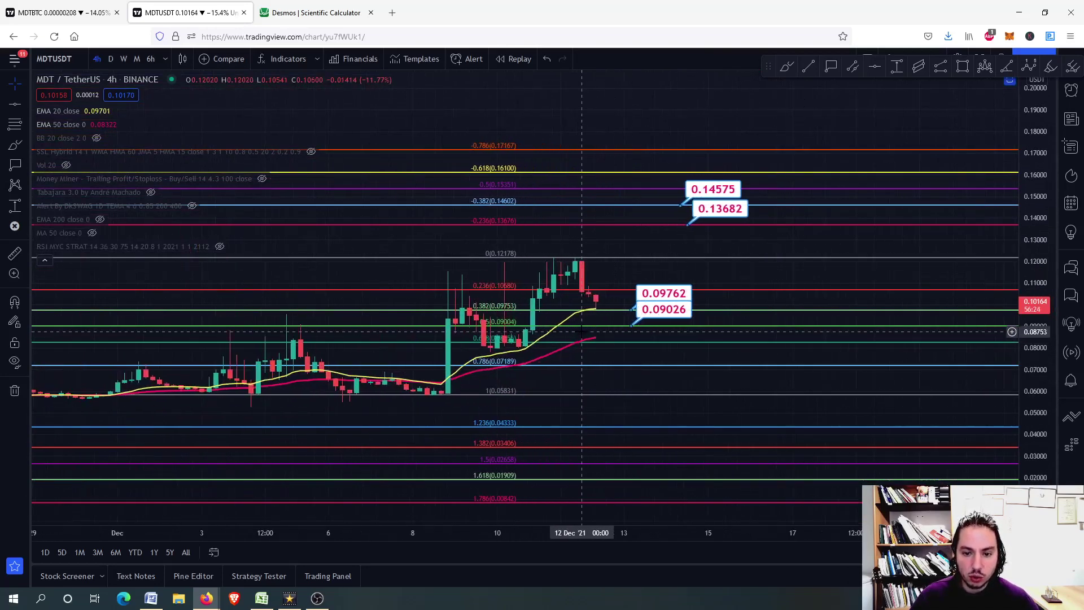
left_click_drag(1036, 403, 1035, 316)
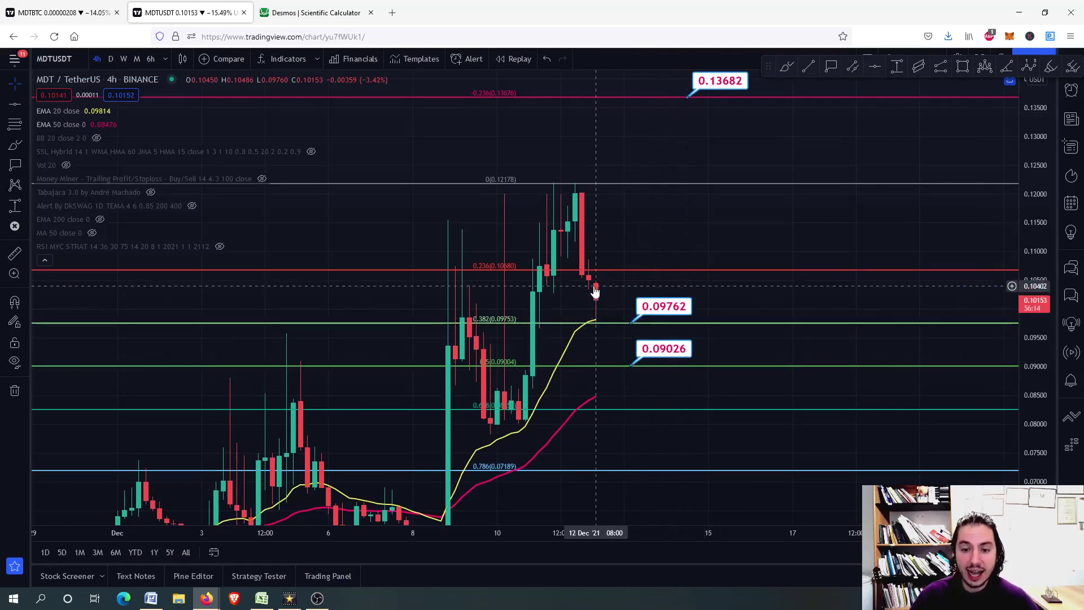
scroll(593, 325, "down", 2)
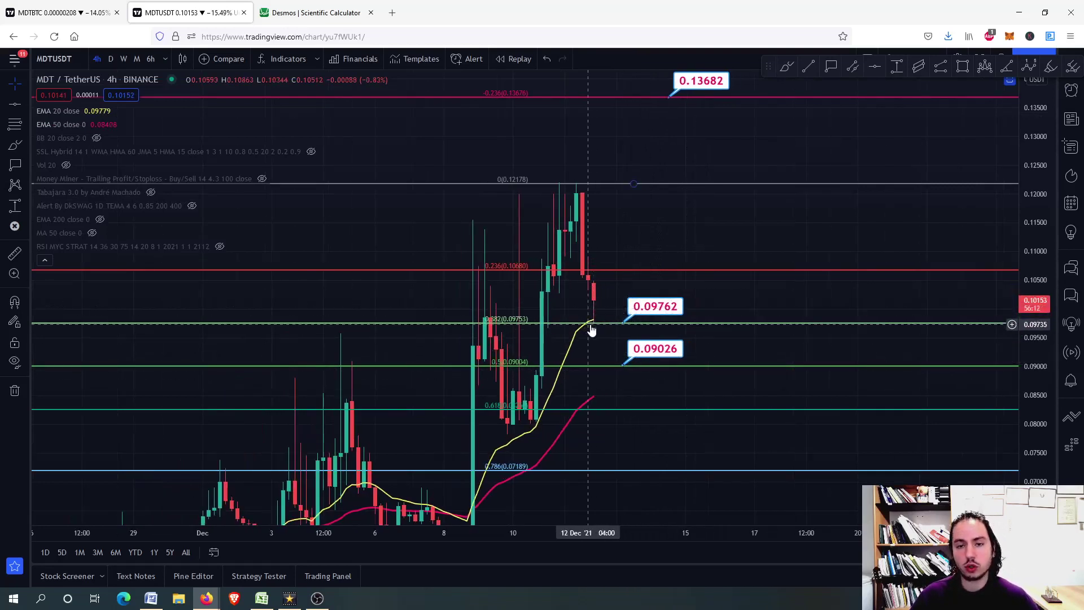
double_click(613, 289)
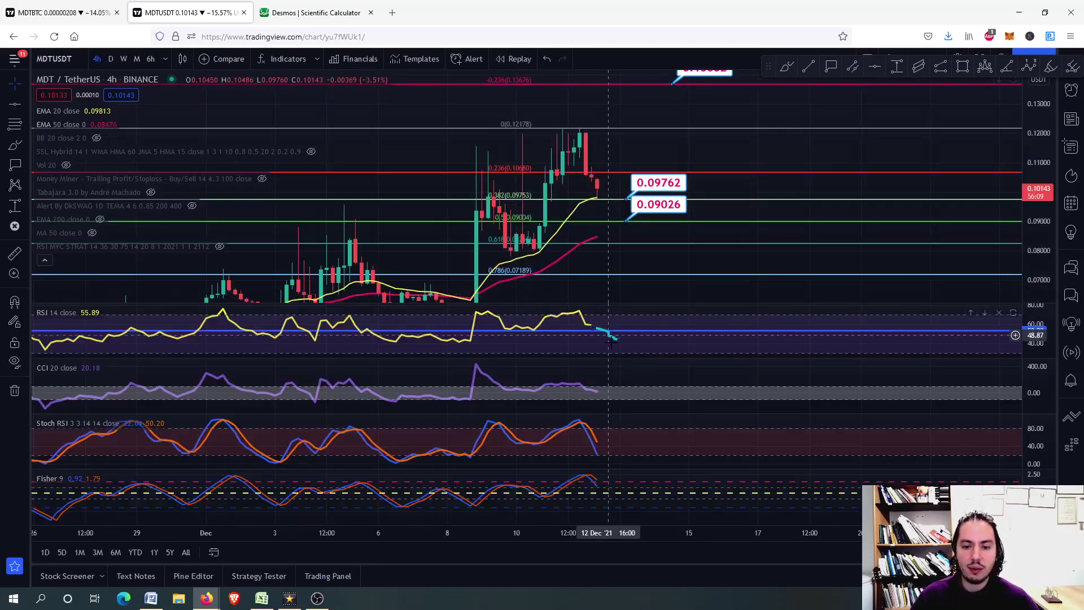
double_click(641, 341)
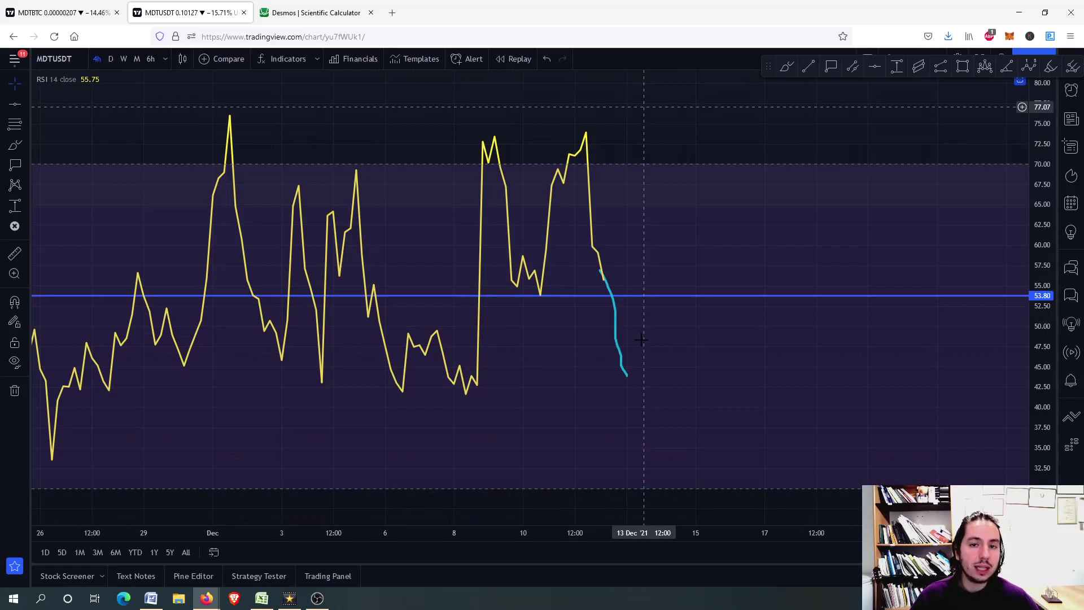
double_click(651, 249)
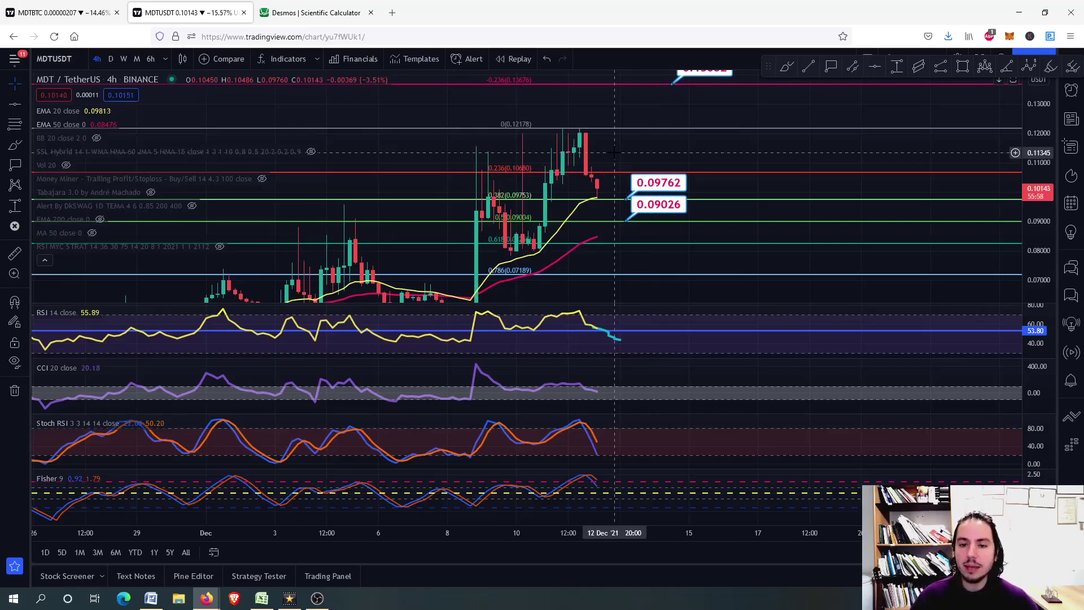
double_click(615, 152)
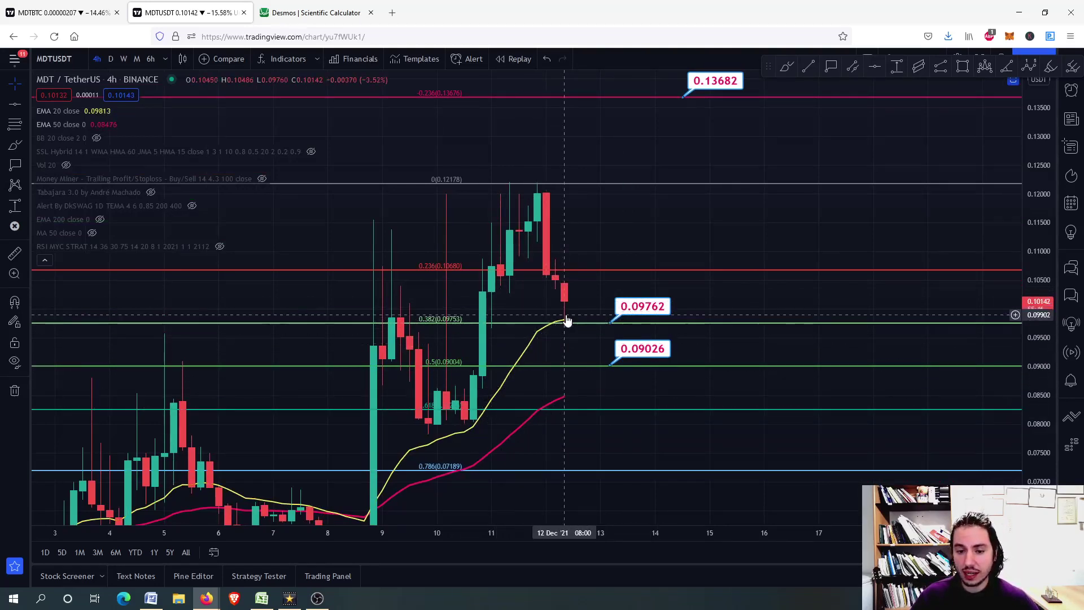
scroll(580, 341, "down", 2)
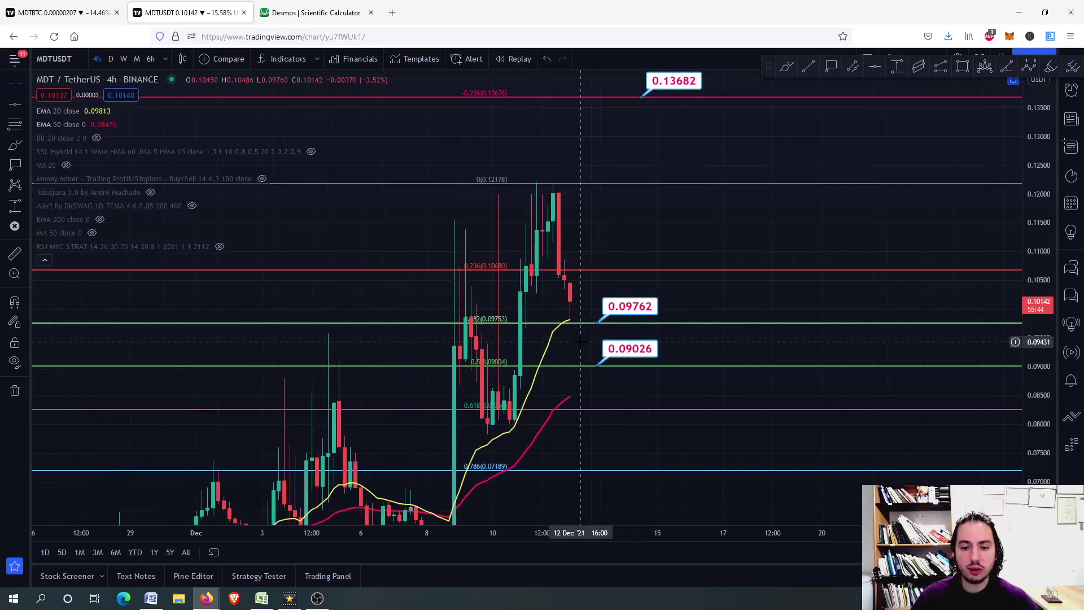
scroll(669, 376, "down", 4)
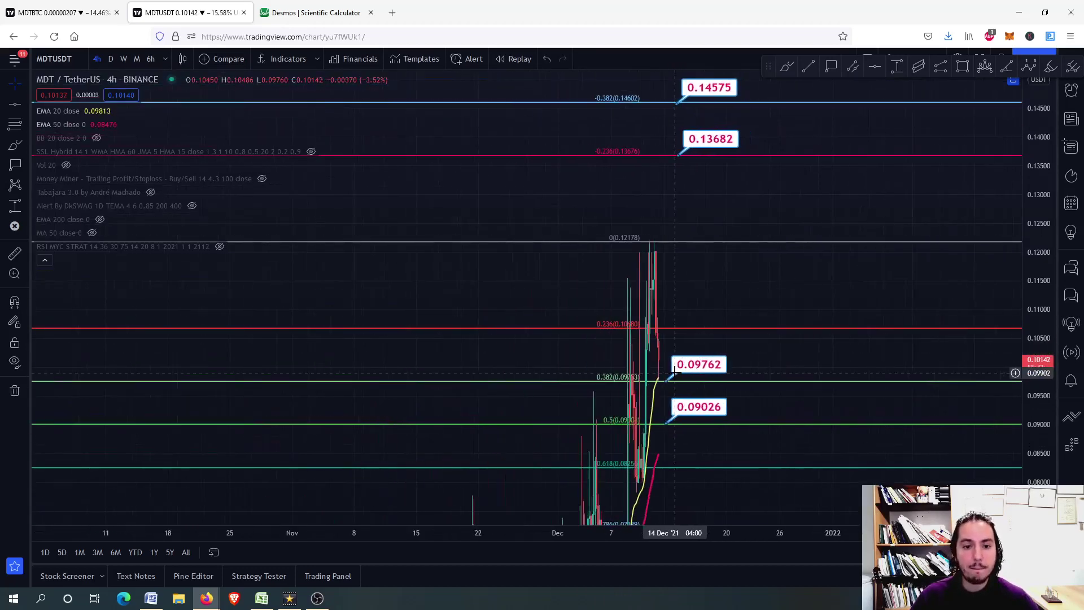
scroll(675, 373, "down", 5)
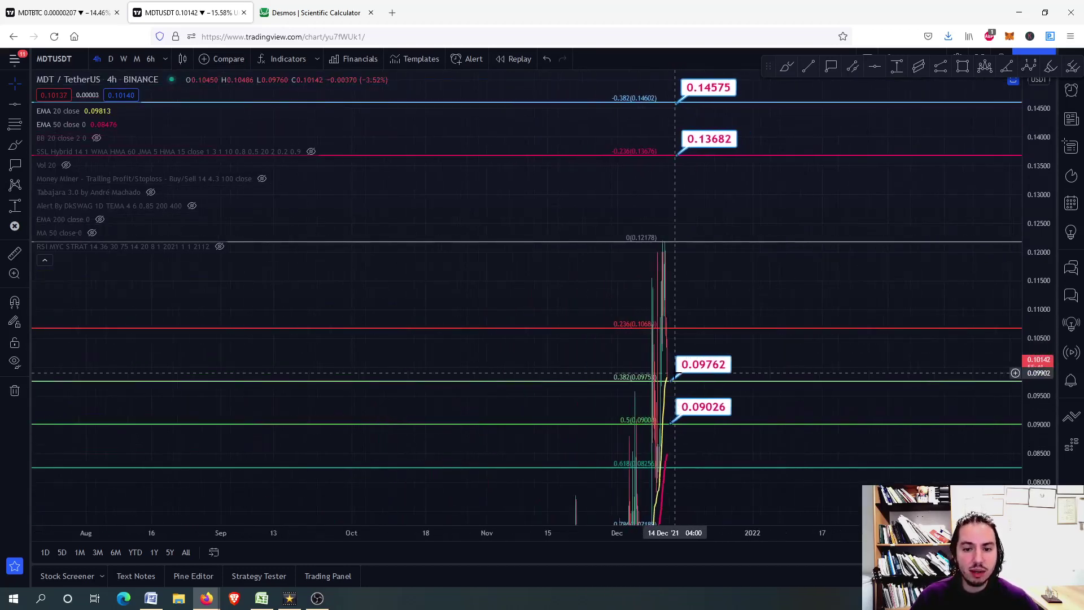
Remove all existing drawings and switch the chart to daily candles
double_click(1045, 213)
right_click(532, 296)
left_click(620, 528)
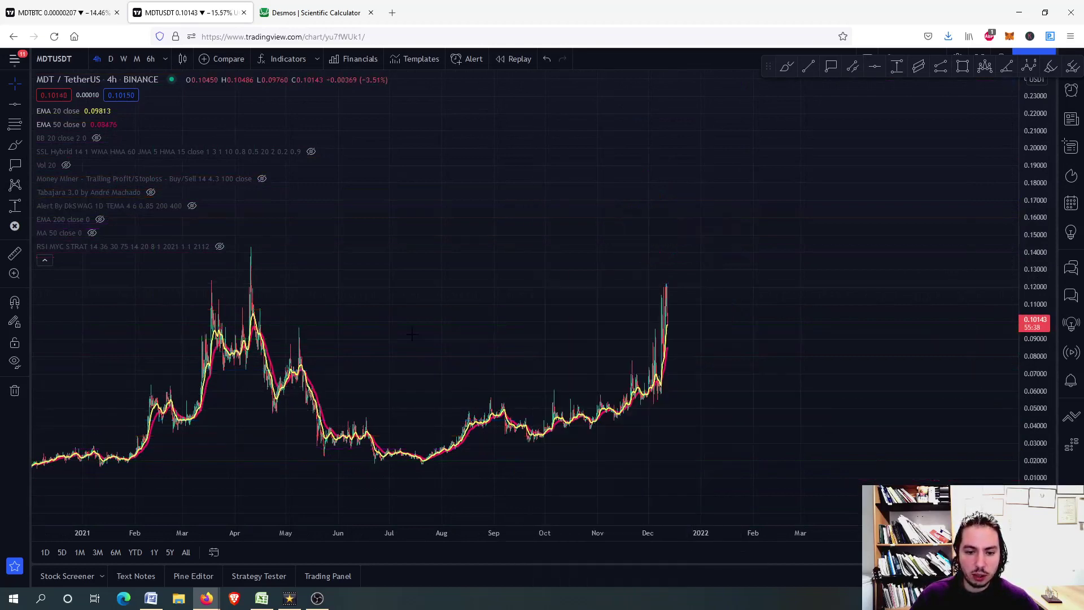
left_click(109, 59)
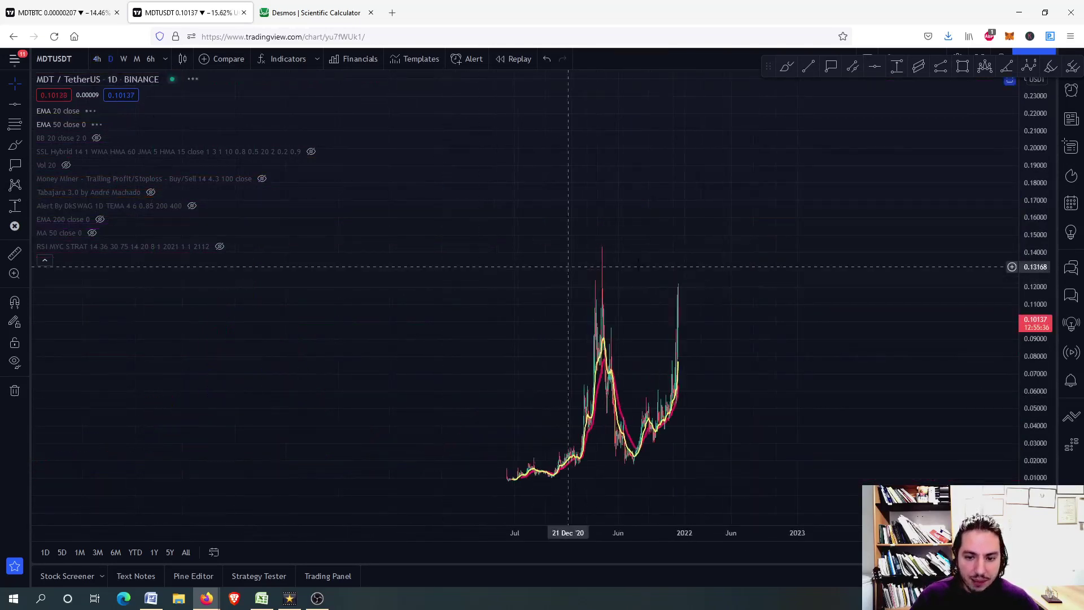
Draw a Fibonacci retracement from the 0.14307 high down to the 0.01879 low
scroll(569, 271, "up", 3)
left_click(25, 125)
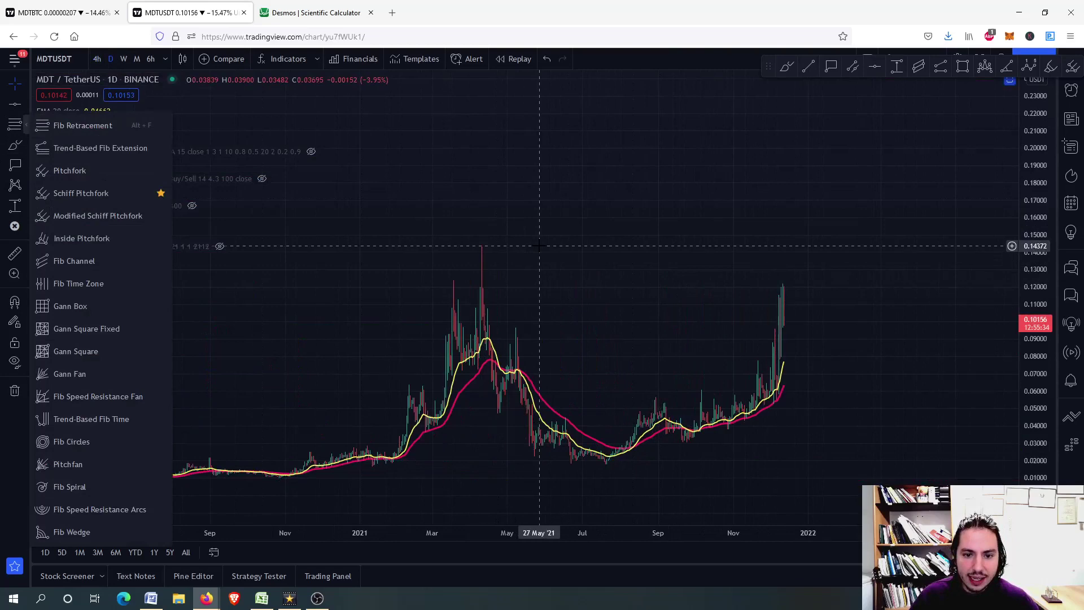
left_click(118, 126)
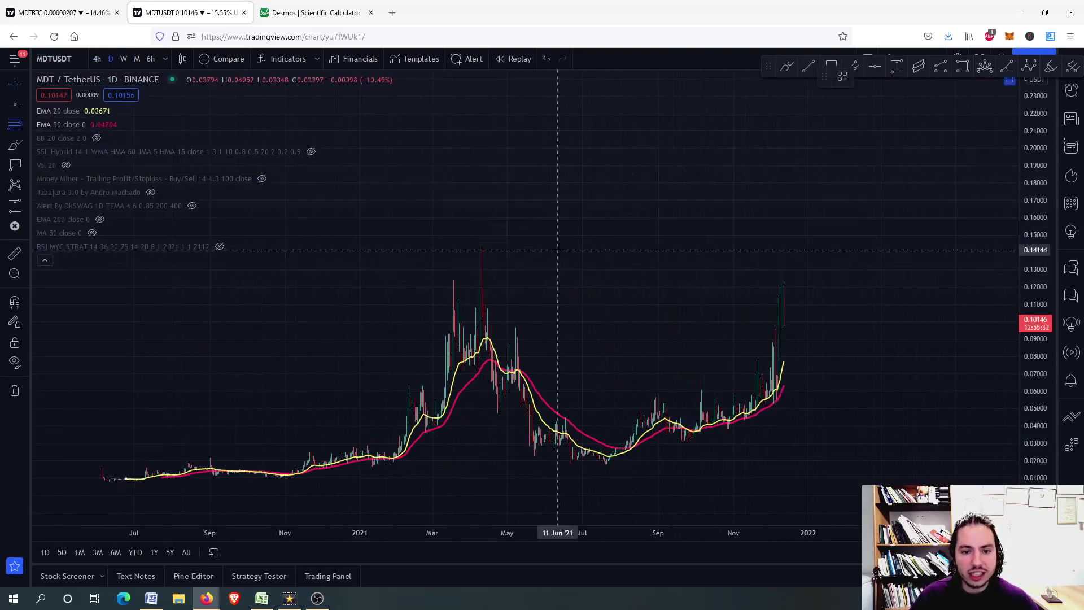
left_click(559, 247)
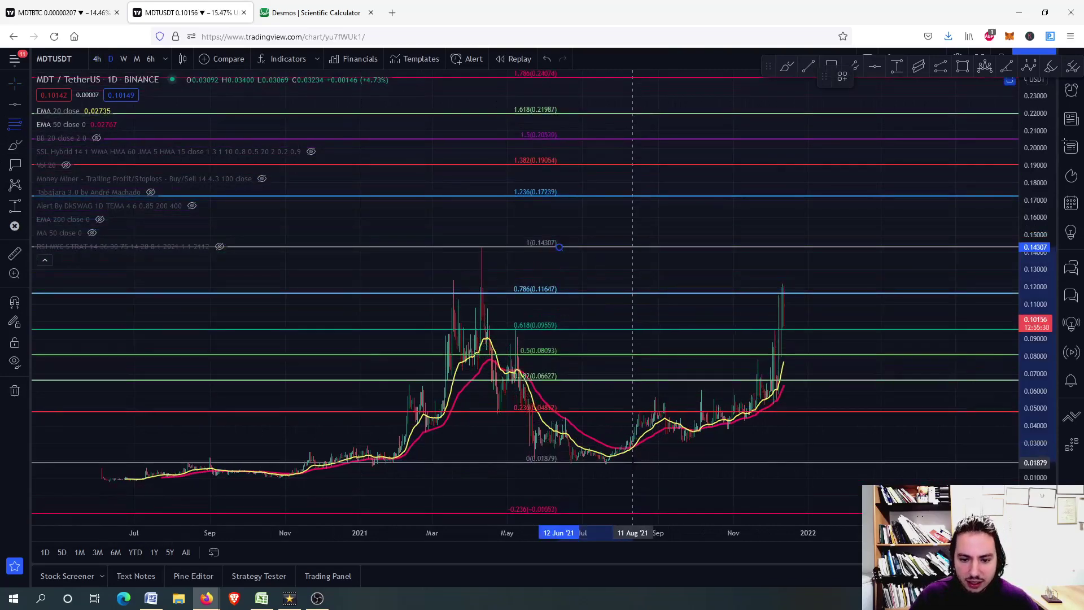
left_click(632, 465)
scroll(746, 302, "up", 5)
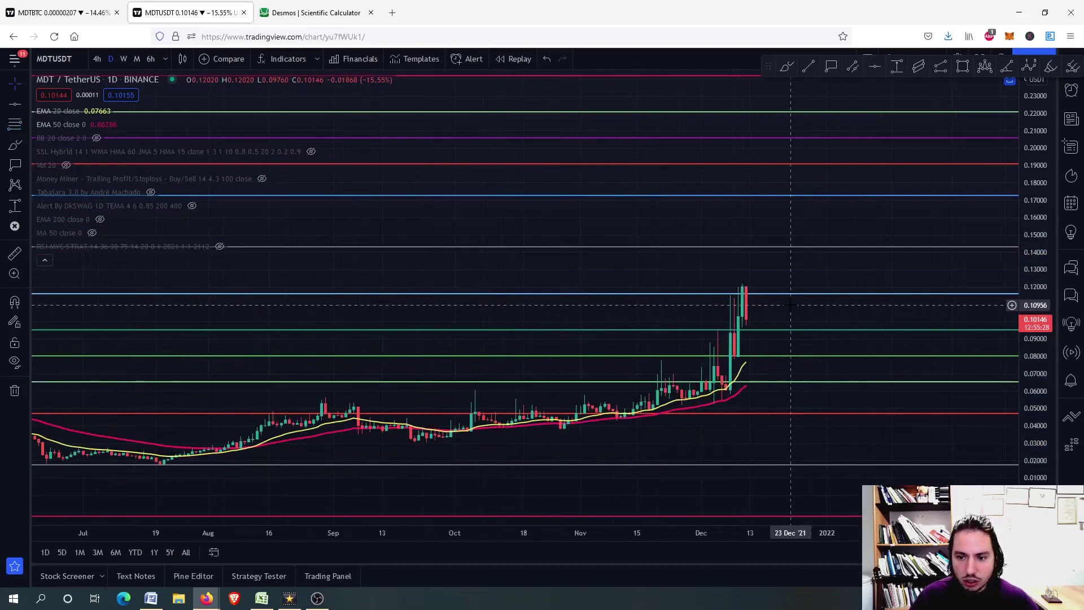
scroll(748, 297, "down", 3)
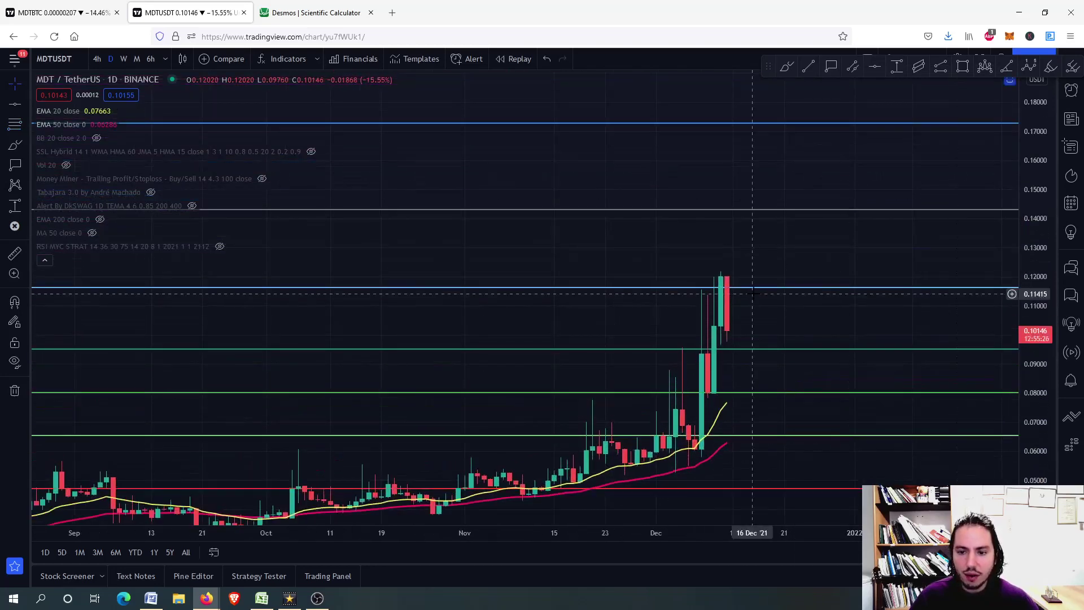
scroll(754, 292, "down", 2)
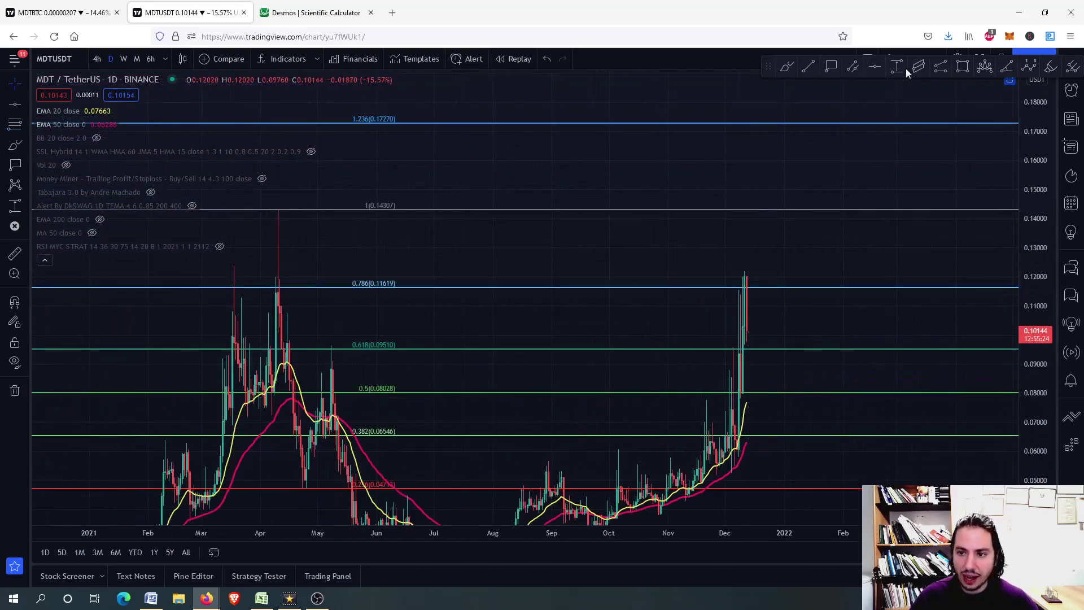
Draw a teal resistance rectangle from the 0.786 line up to about 0.1237
left_click(962, 68)
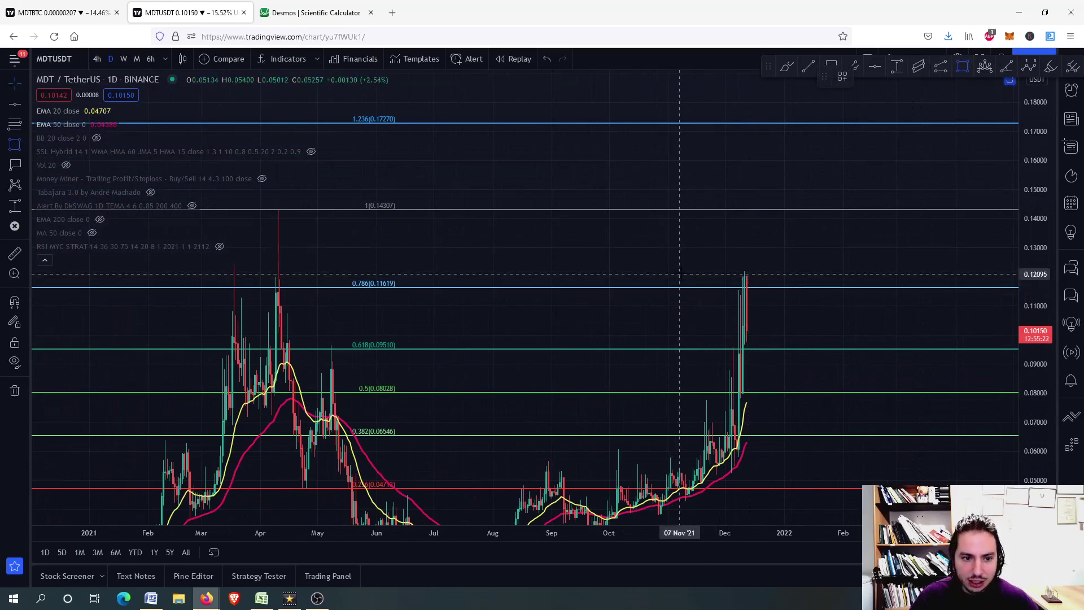
left_click_drag(691, 266, 698, 286)
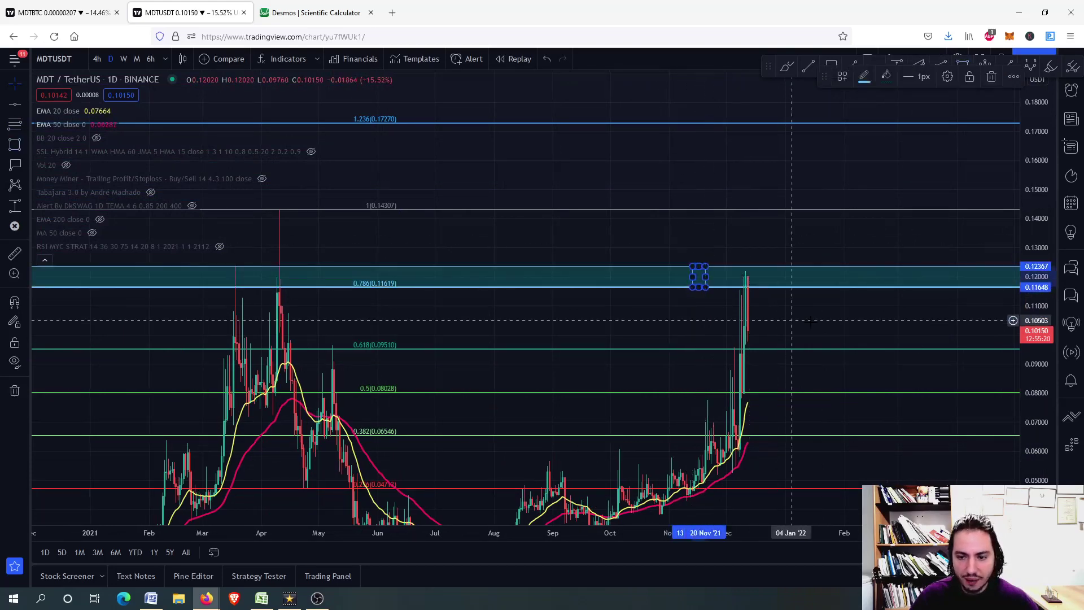
scroll(785, 320, "up", 3)
scroll(767, 322, "up", 4)
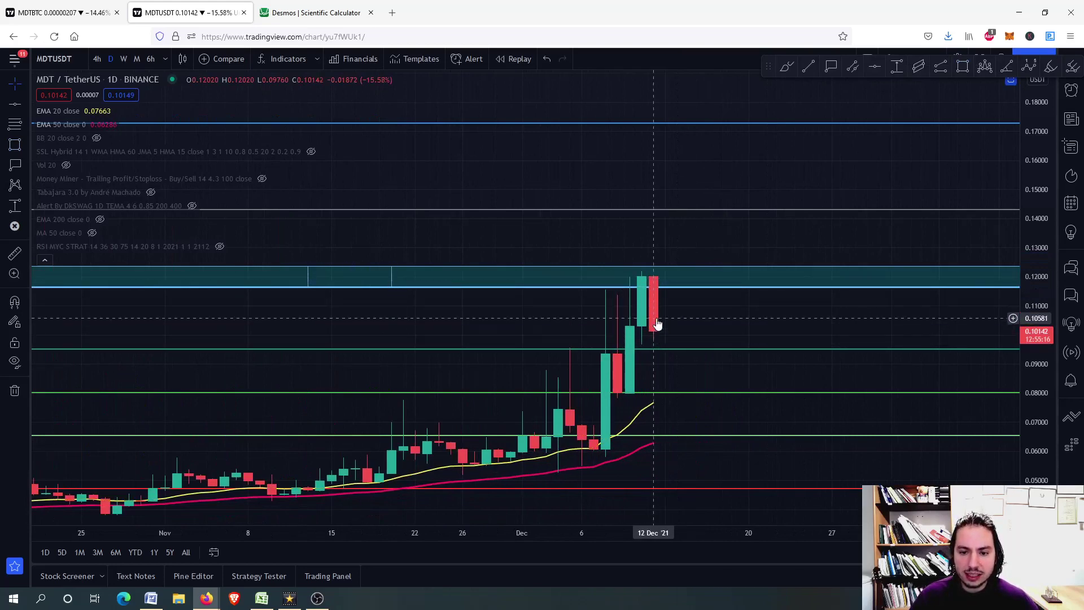
scroll(655, 341, "down", 2)
scroll(669, 346, "down", 4)
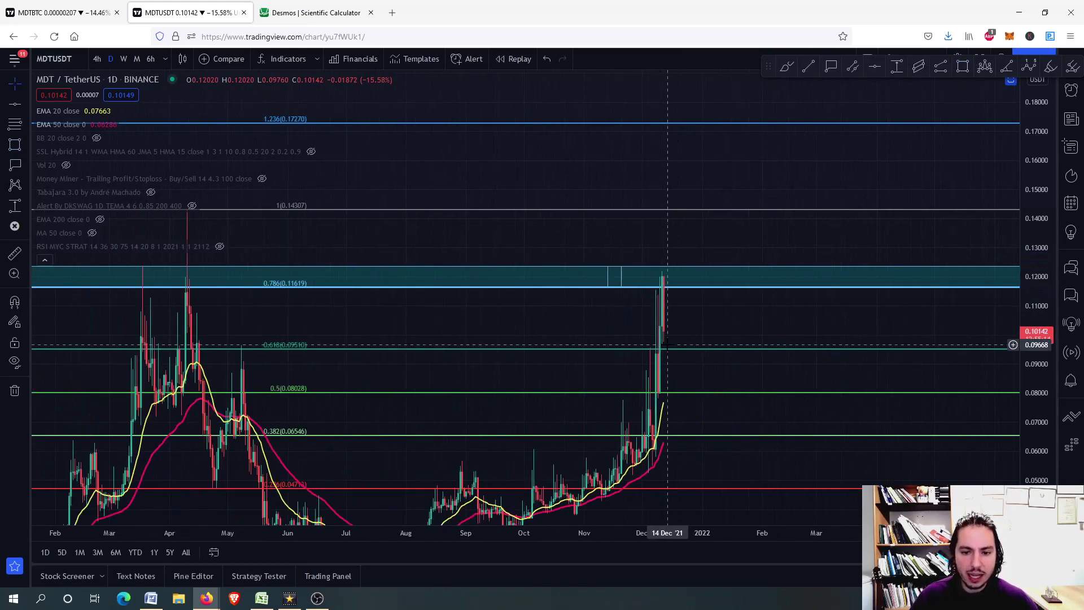
scroll(680, 357, "up", 3)
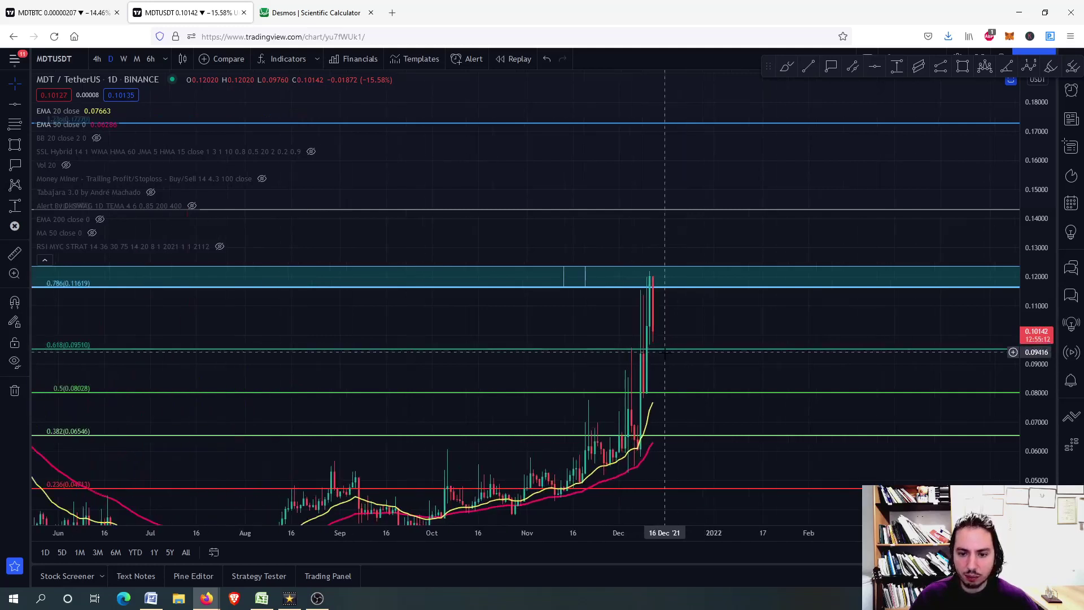
Label the 0.618 level at 0.09513 and return the chart to 4-hour candles
left_click(831, 67)
left_click(684, 349)
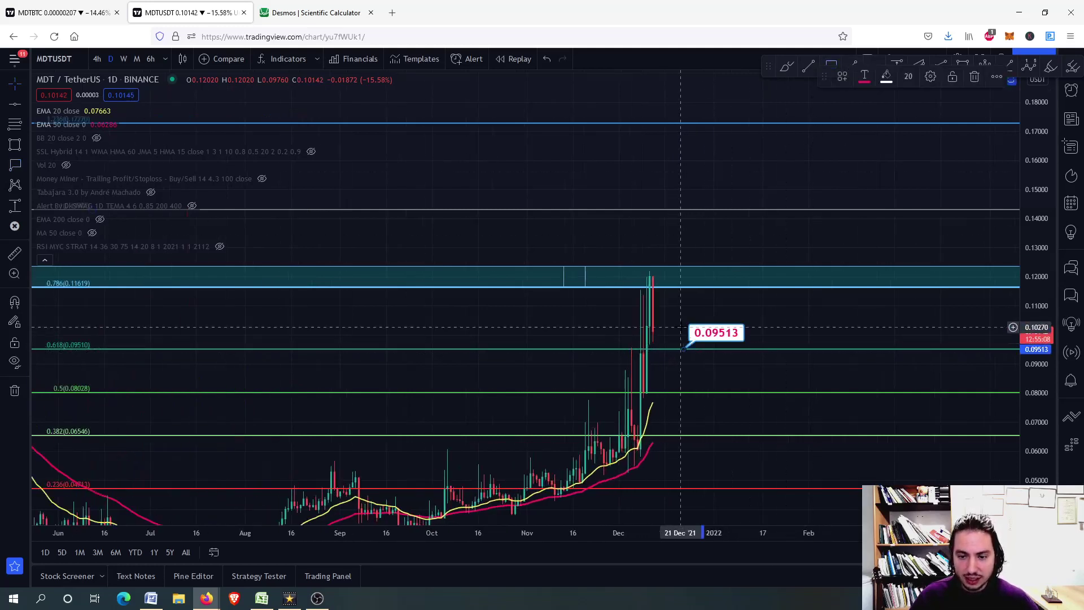
scroll(701, 343, "down", 2)
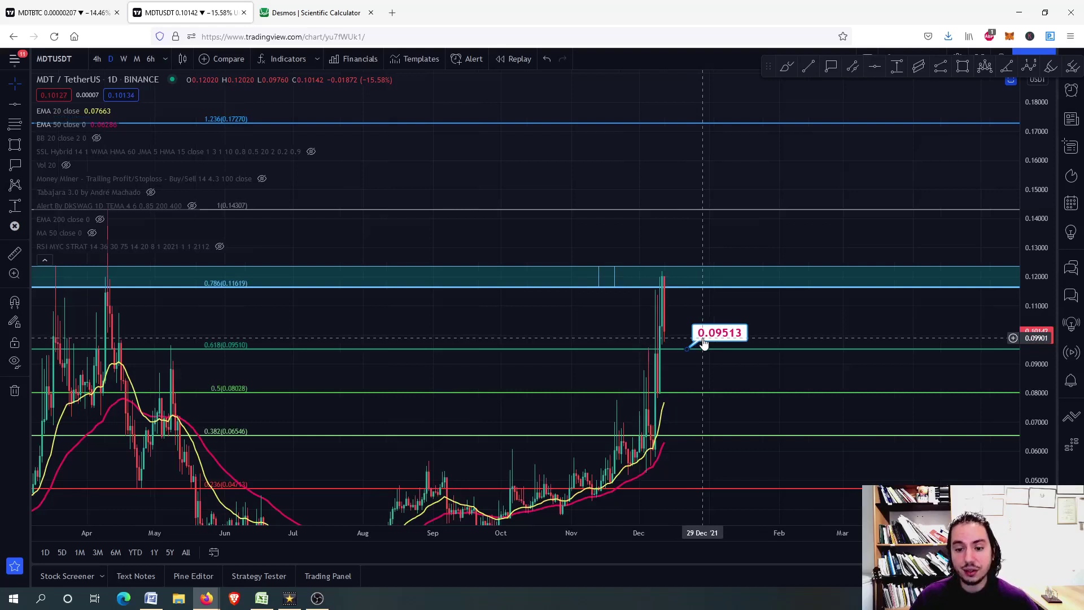
left_click(97, 59)
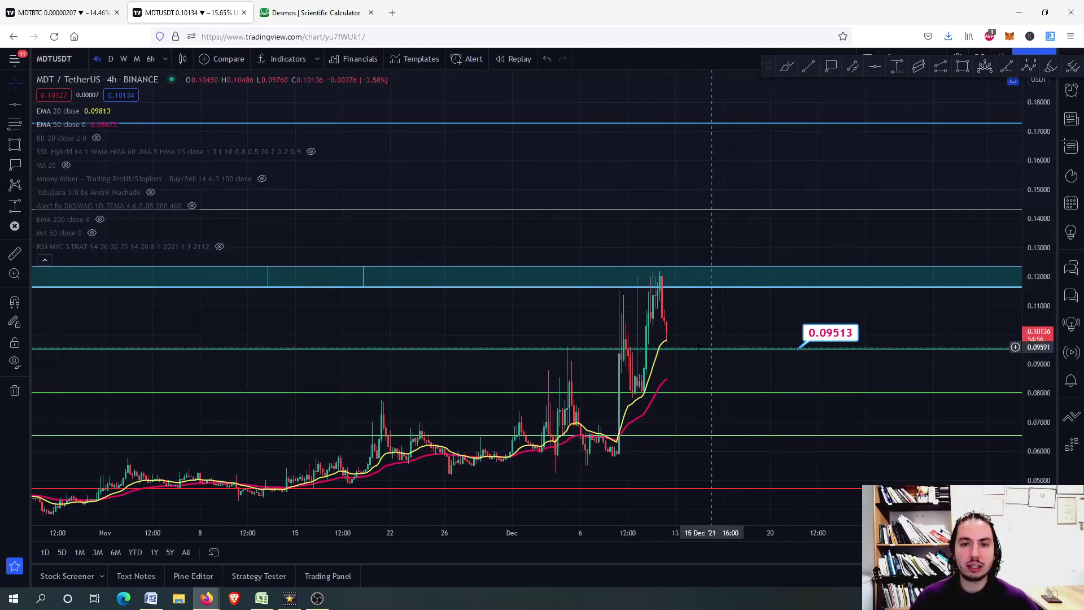
Move the 0.09513 label up to 0.12386 and copy it to 0.17297 at the 1.236 extension
scroll(713, 313, "down", 3)
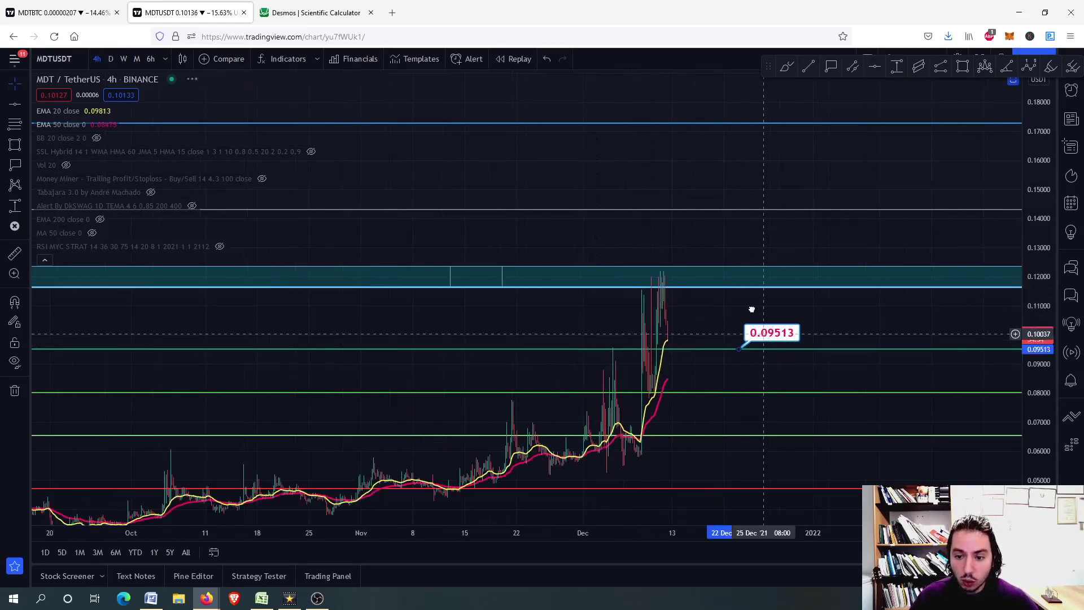
left_click_drag(760, 333, 723, 250)
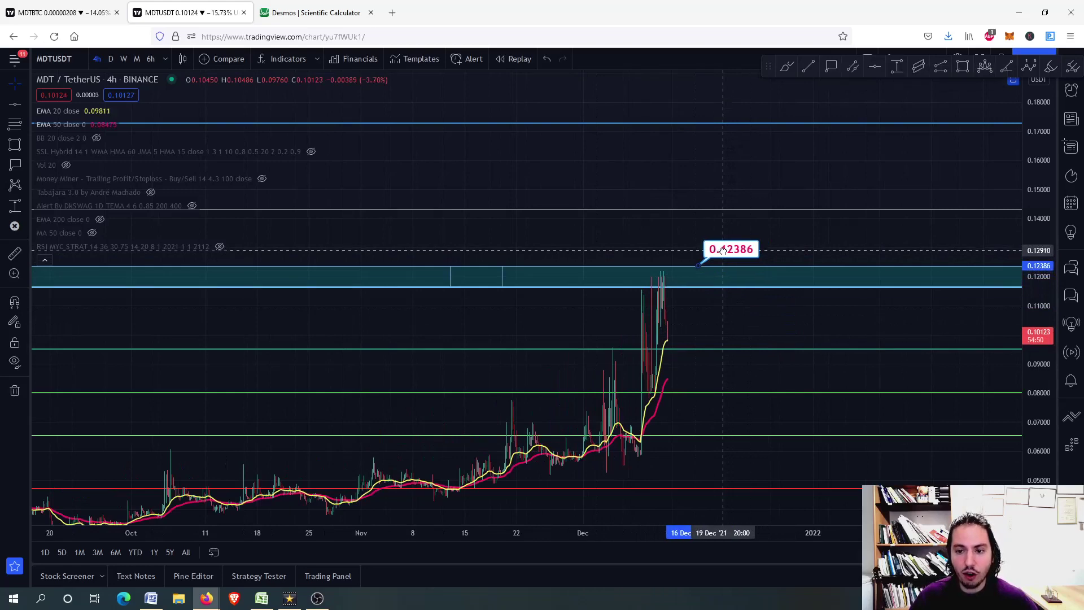
scroll(725, 250, "down", 5)
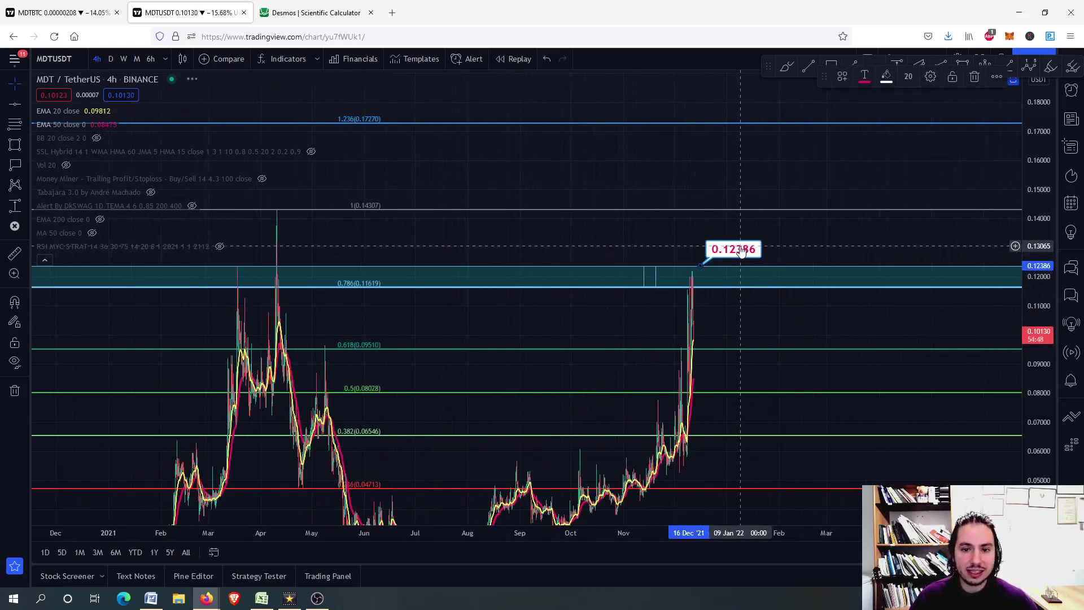
left_click_drag(741, 252, 710, 133)
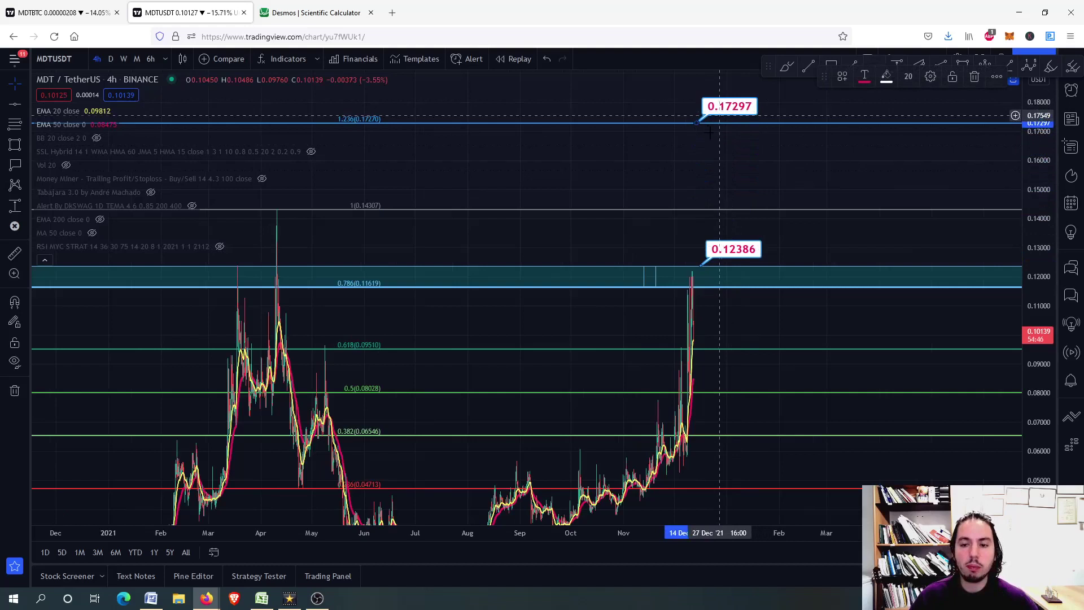